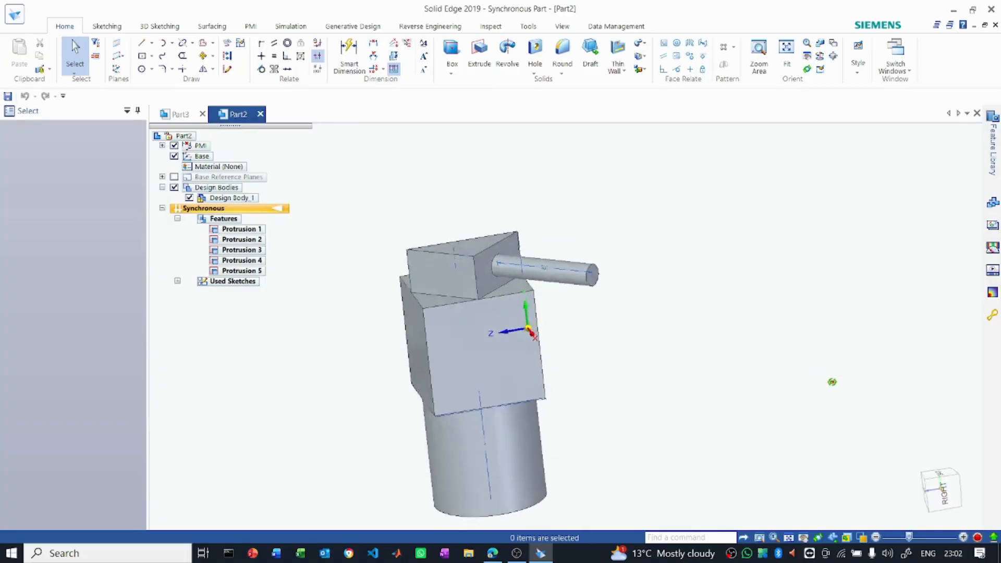
pyautogui.moveTo(622, 397); pyautogui.dragTo(809, 349, button='middle')
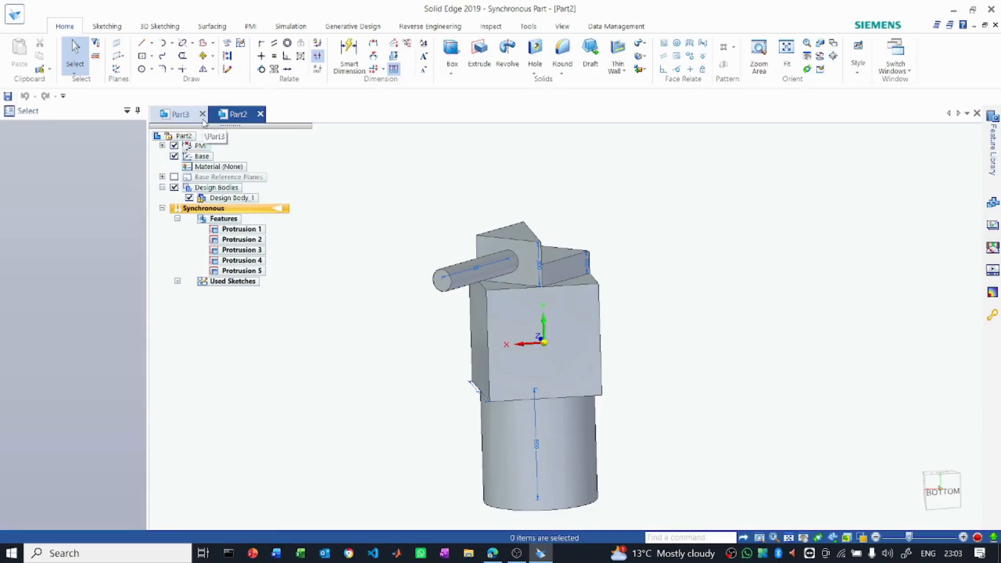
pyautogui.click(203, 114)
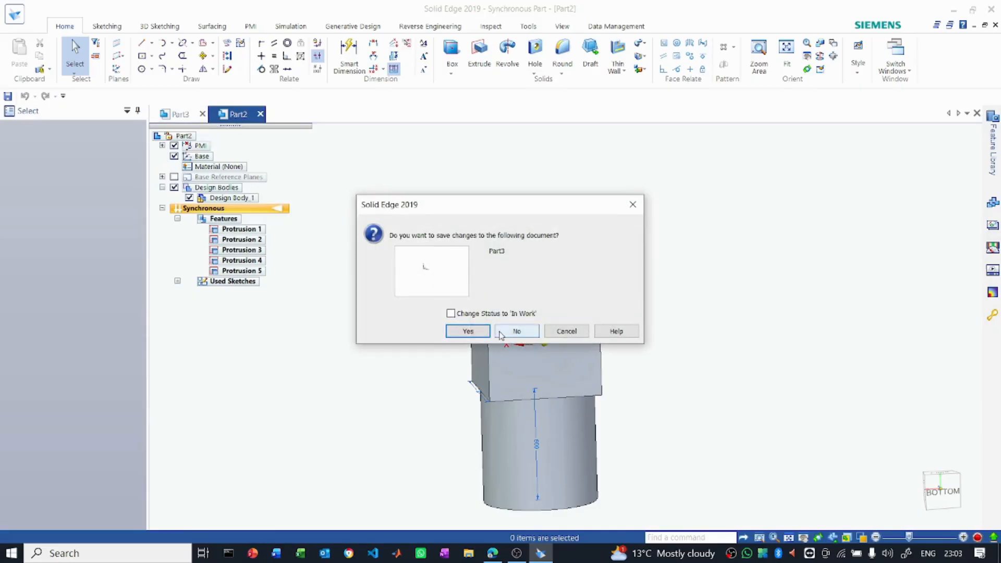
pyautogui.click(476, 335)
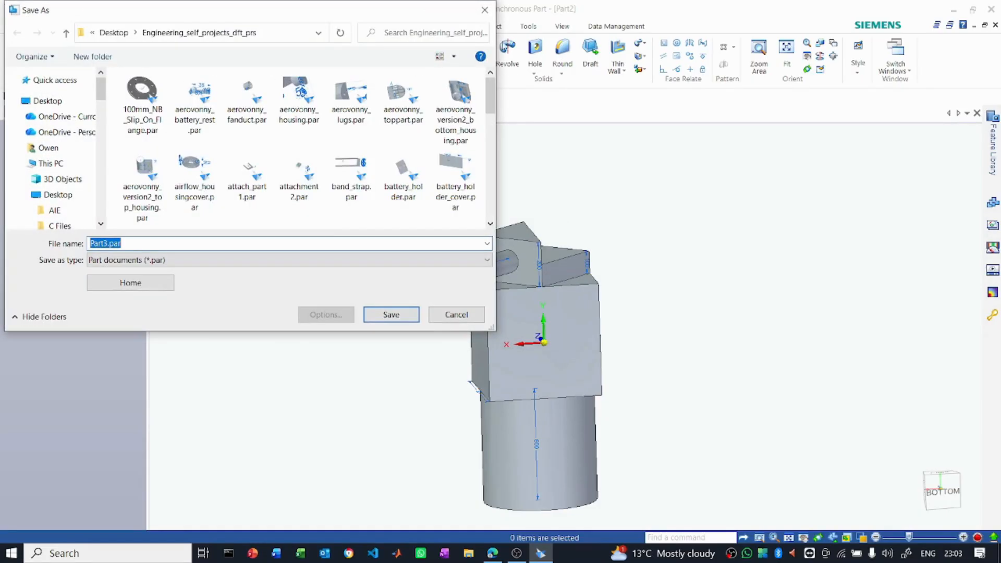
pyautogui.click(484, 9)
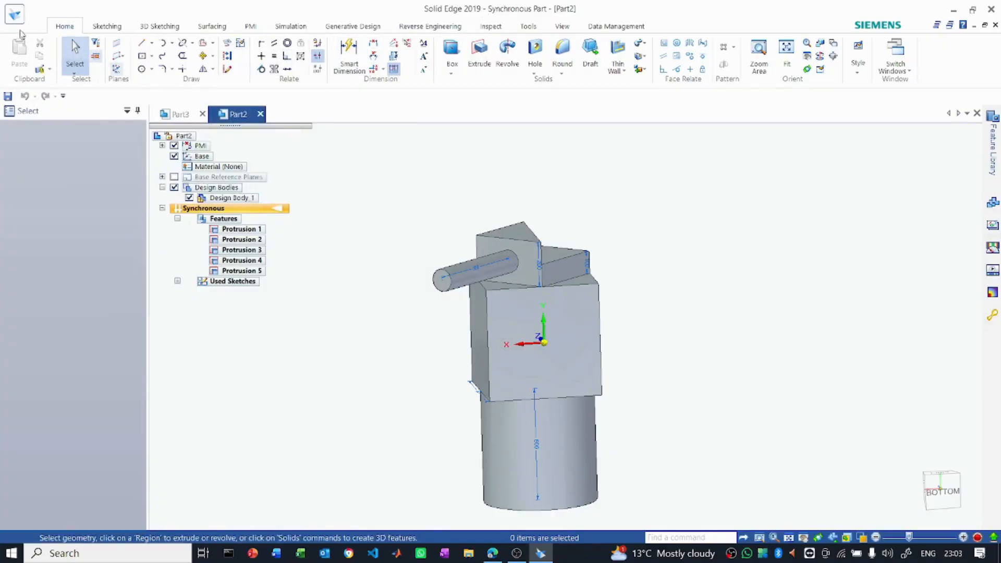
# - Create a new ISO Metric Part document
pyautogui.click(14, 14)
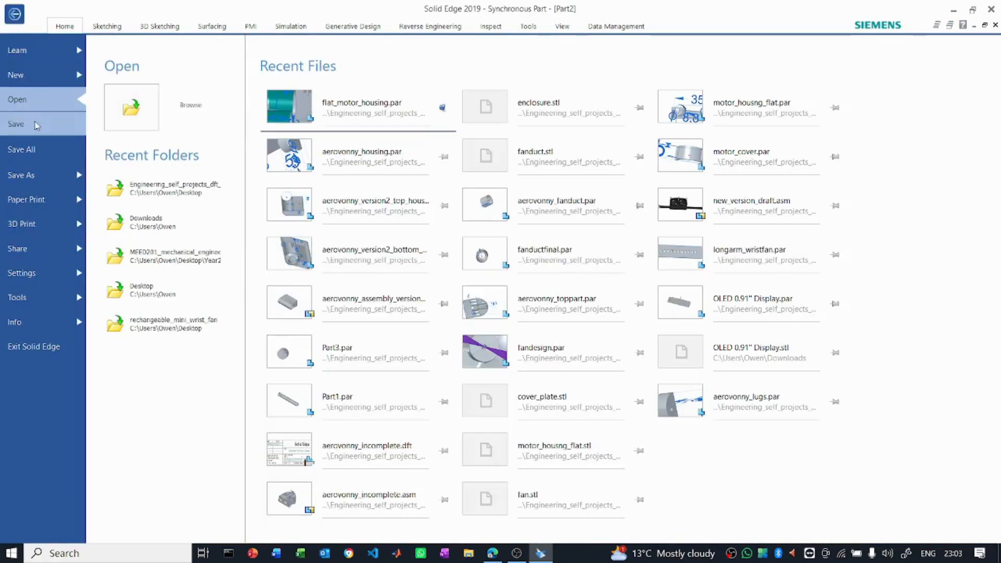
pyautogui.click(21, 75)
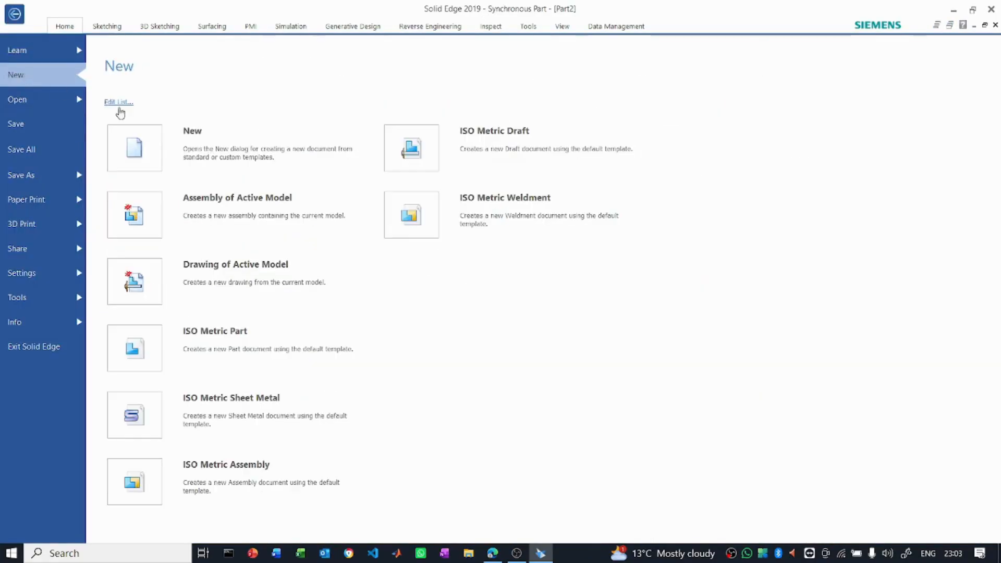
pyautogui.click(160, 354)
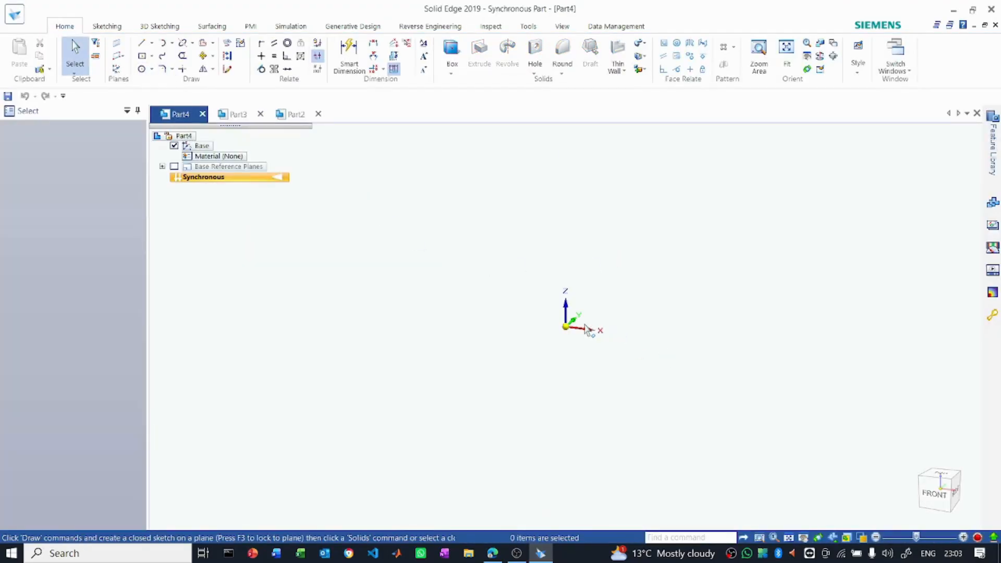
# - Start a center-point circle and lock the sketch plane to the base XY plane
pyautogui.click(153, 70)
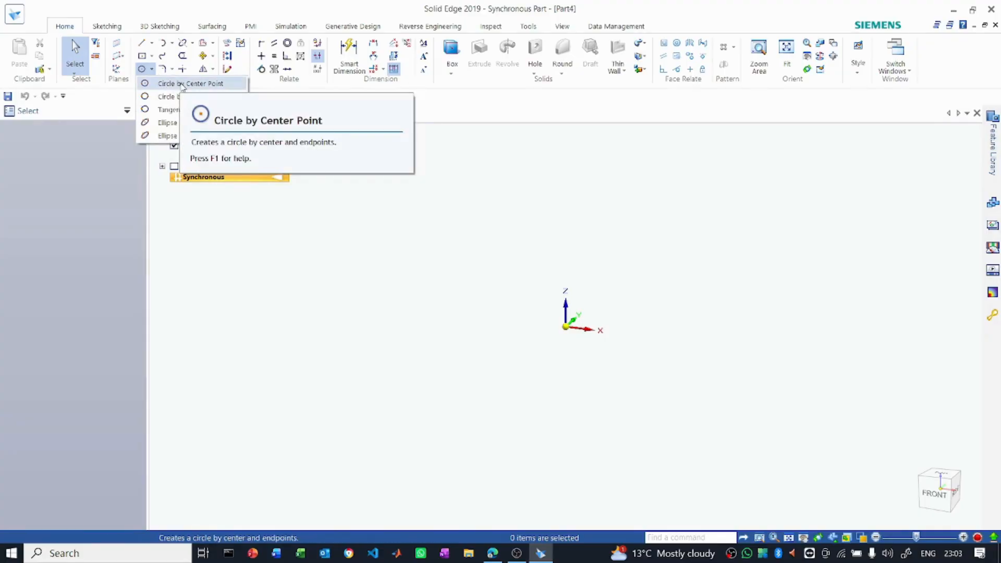
pyautogui.click(182, 84)
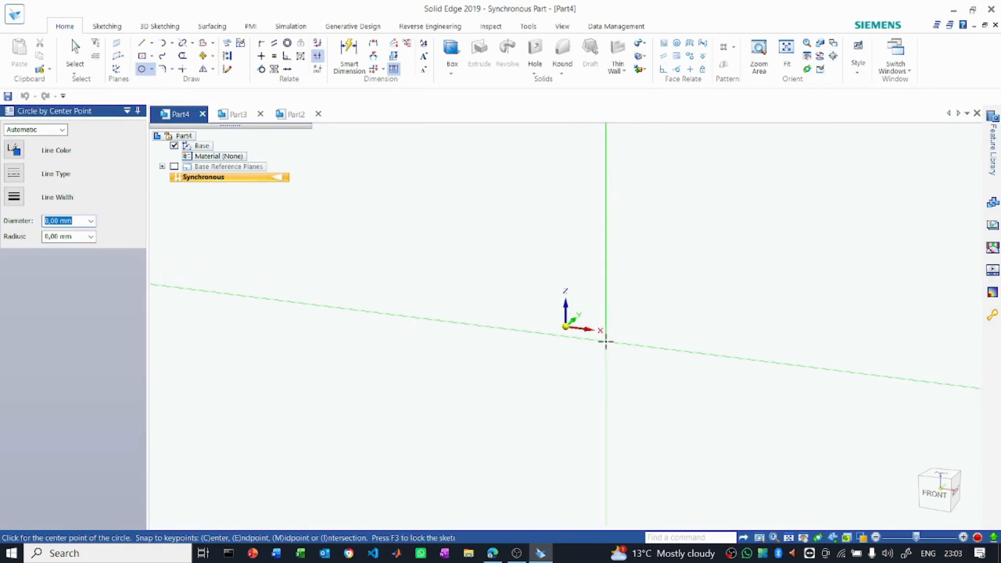
pyautogui.click(942, 472)
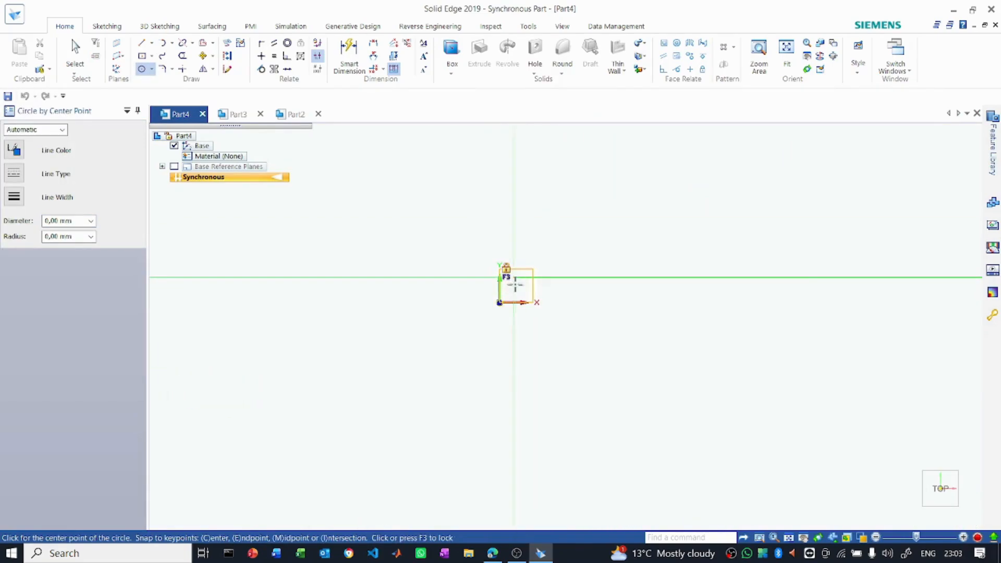
pyautogui.click(955, 503)
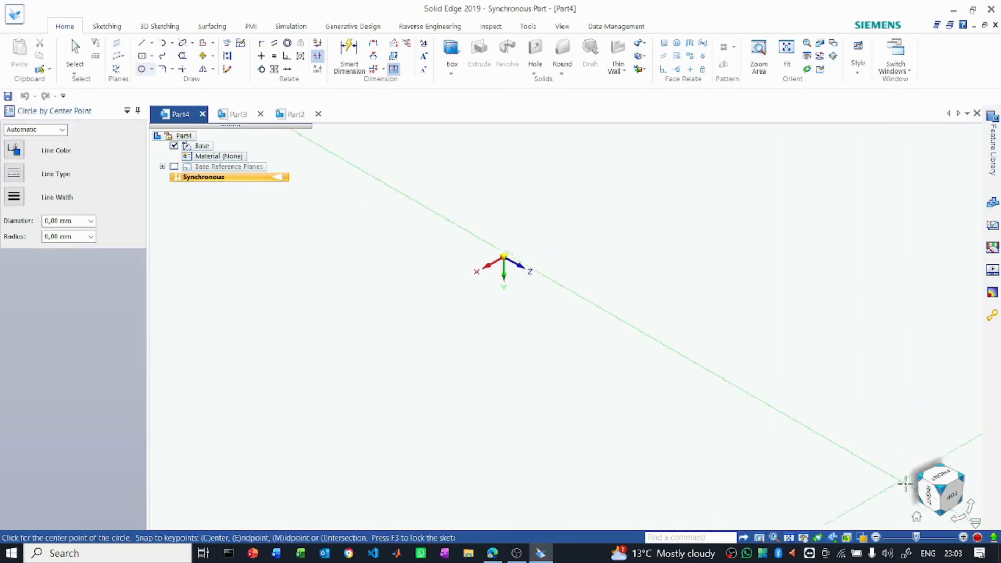
pyautogui.click(970, 505)
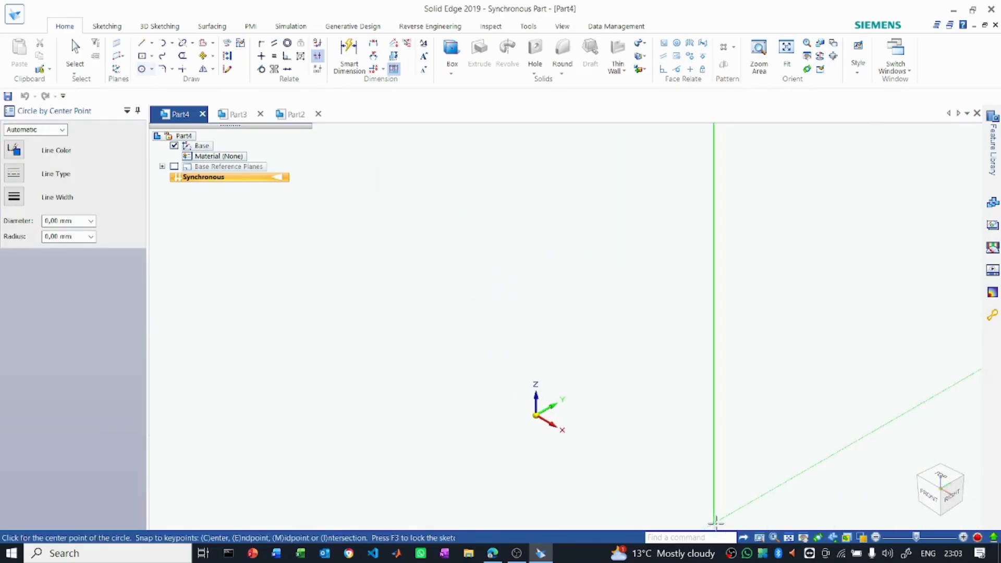
pyautogui.click(971, 506)
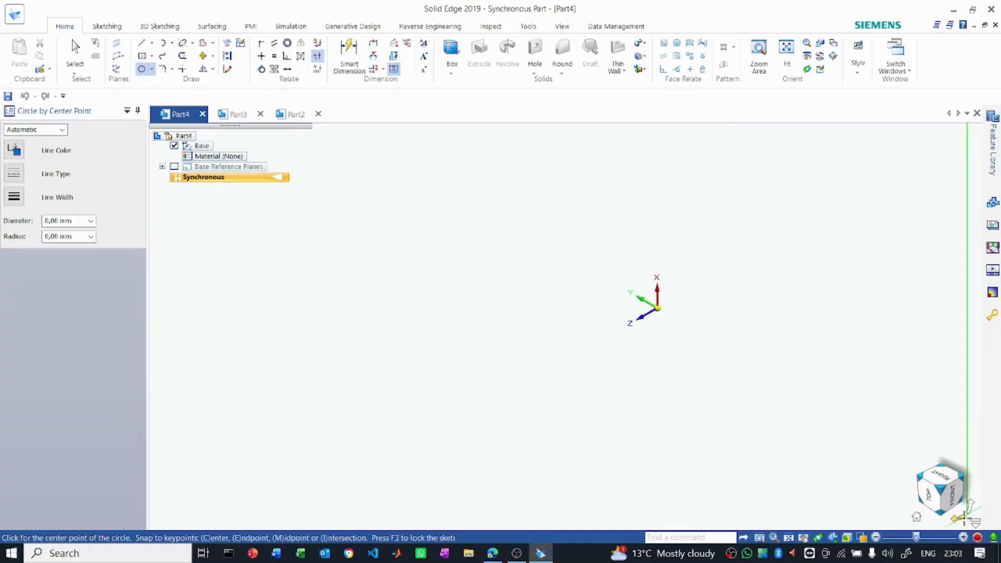
pyautogui.click(959, 518)
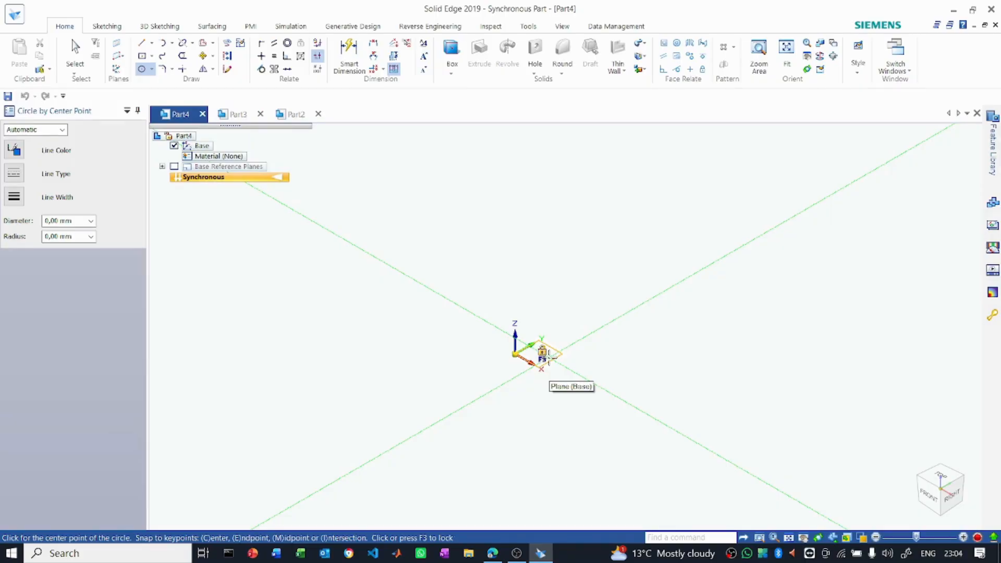
pyautogui.press('F3')
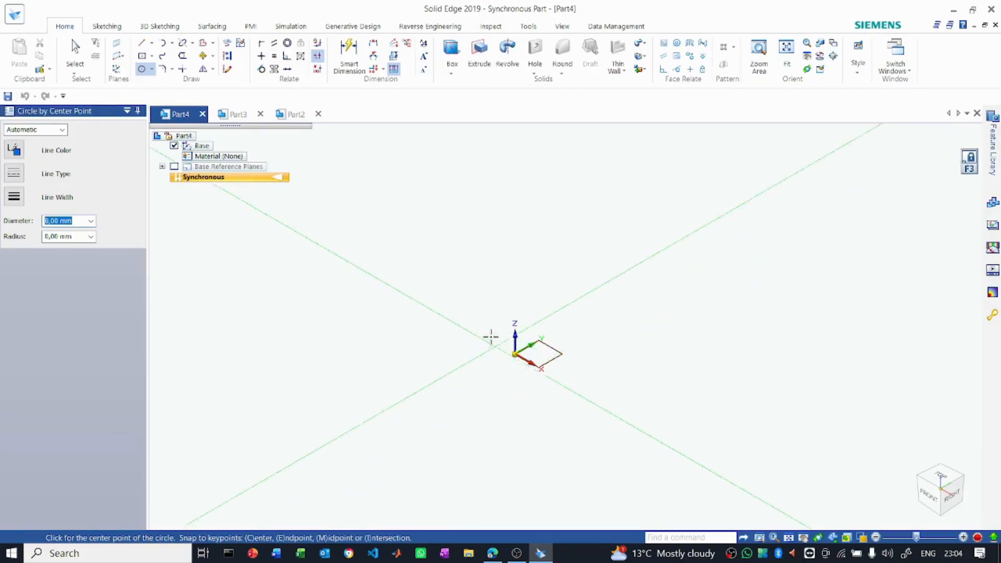
# - Draw a circle with a diameter of 500 mm centred on the origin
pyautogui.scroll(3, 496, 346)
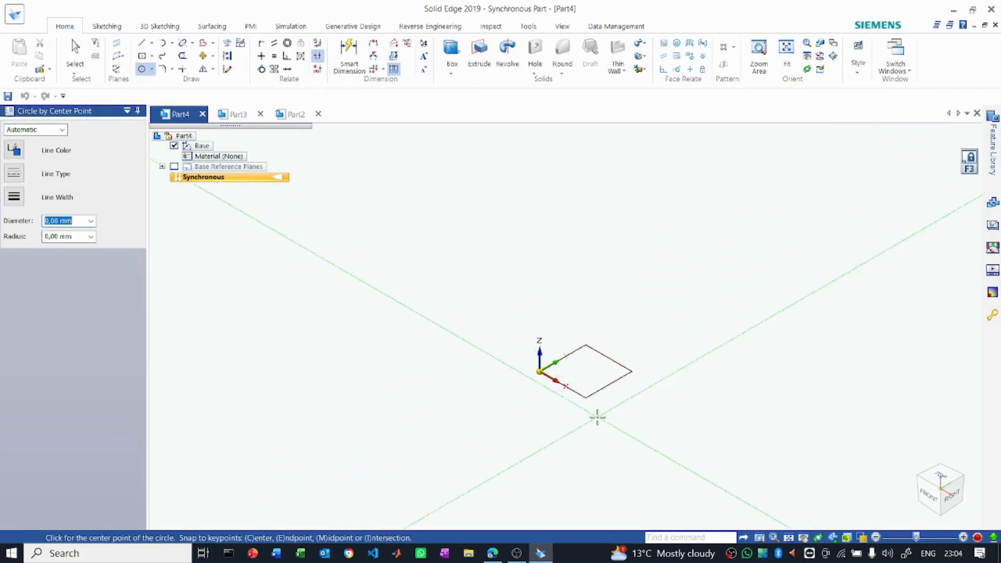
pyautogui.click(540, 371)
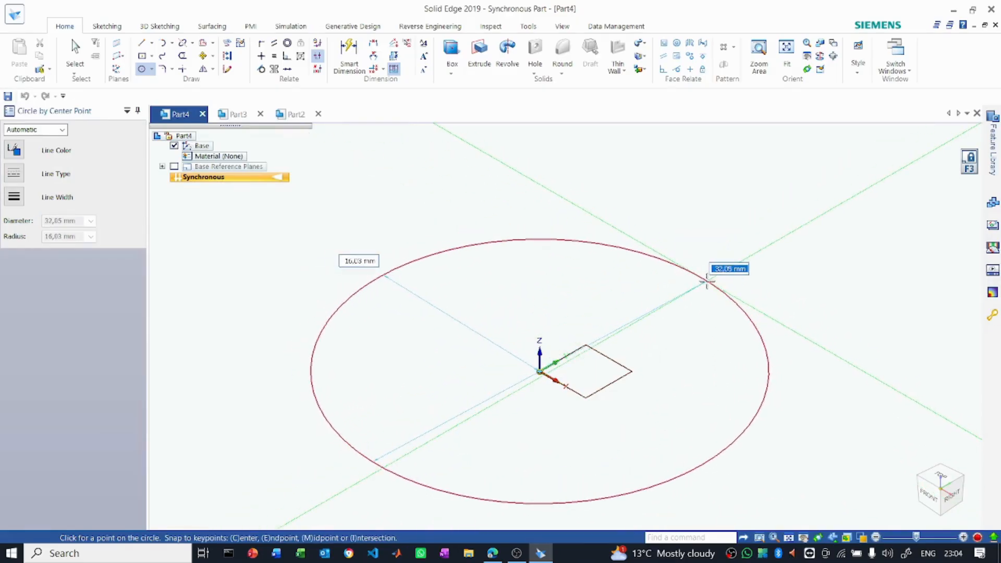
pyautogui.write('500')
pyautogui.press('Return')
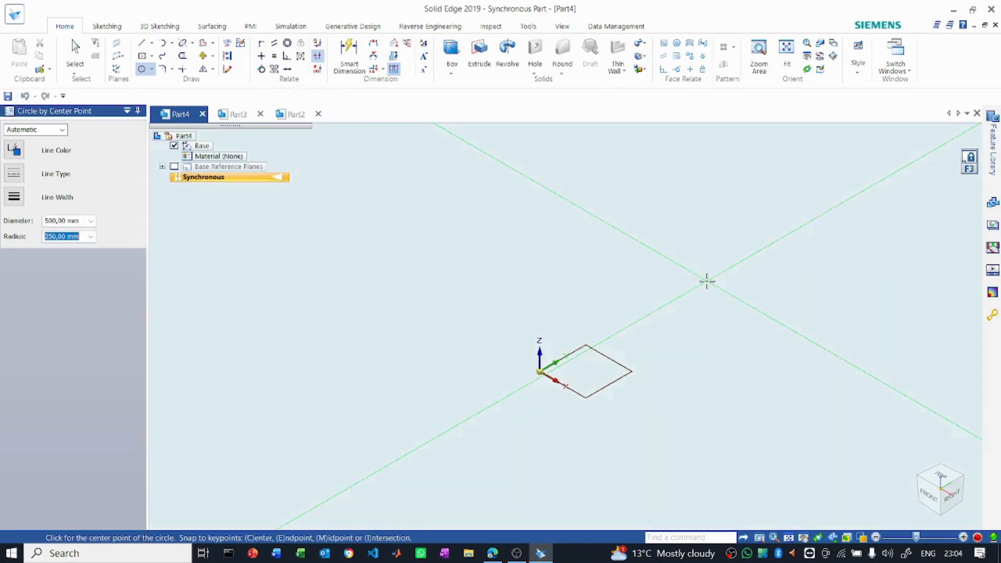
pyautogui.scroll(1, 555, 382)
pyautogui.scroll(-3, 538, 397)
pyautogui.click(541, 406)
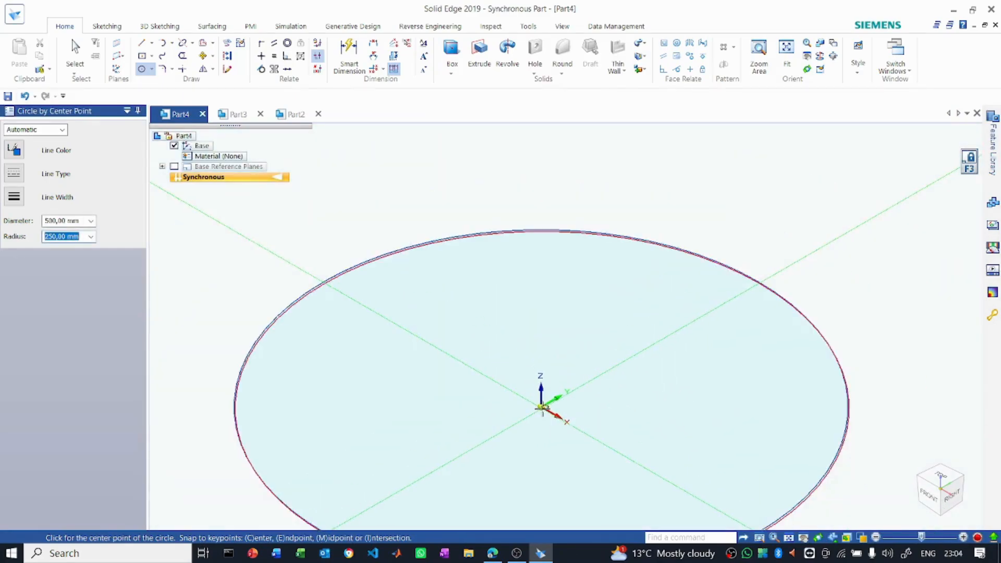
pyautogui.scroll(-2, 545, 199)
pyautogui.press('Escape')
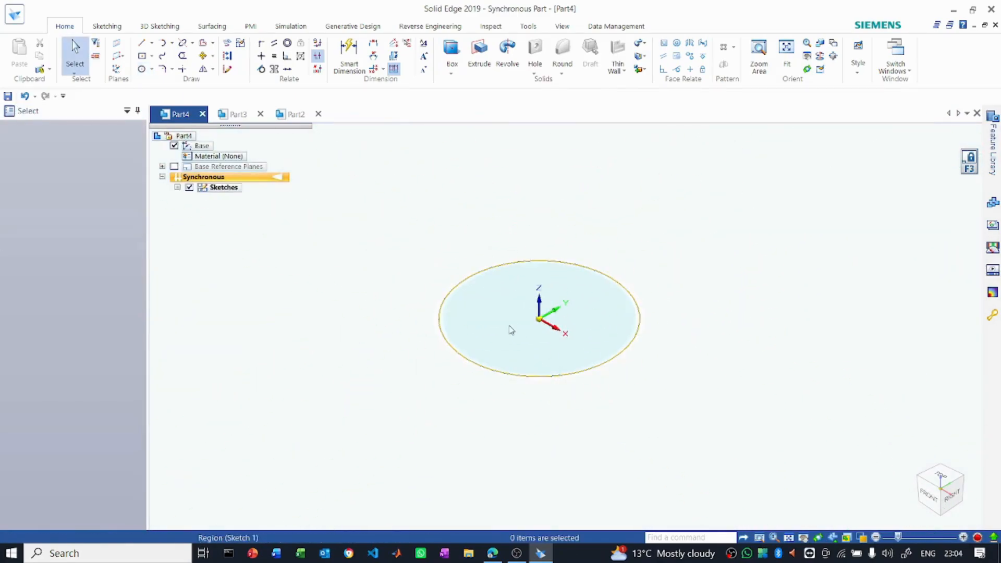
# - Extrude the circular region upward along Z to form a solid cylinder
pyautogui.click(509, 328)
pyautogui.scroll(-3, 569, 503)
pyautogui.press('Escape')
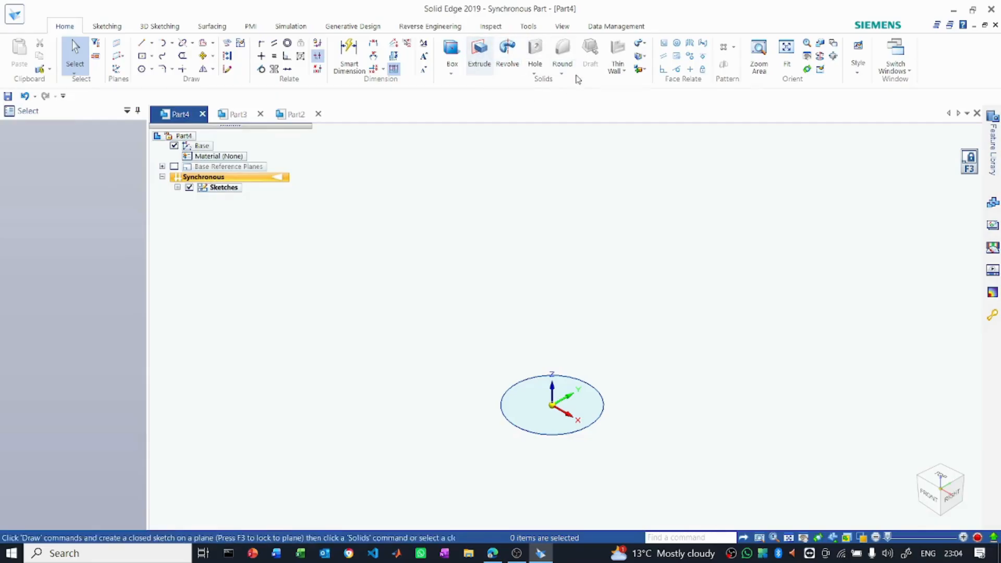
pyautogui.click(482, 68)
pyautogui.click(526, 414)
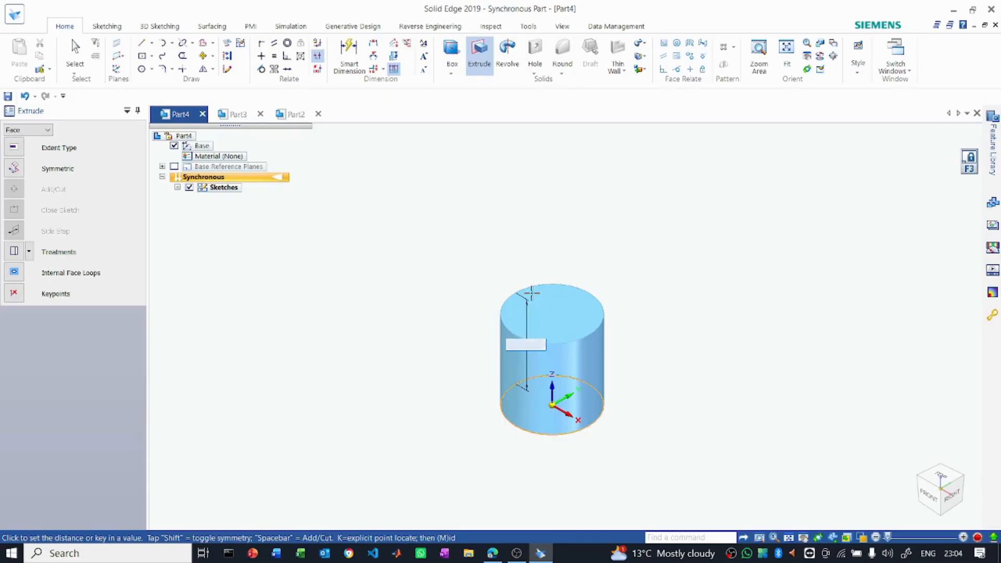
pyautogui.click(531, 293)
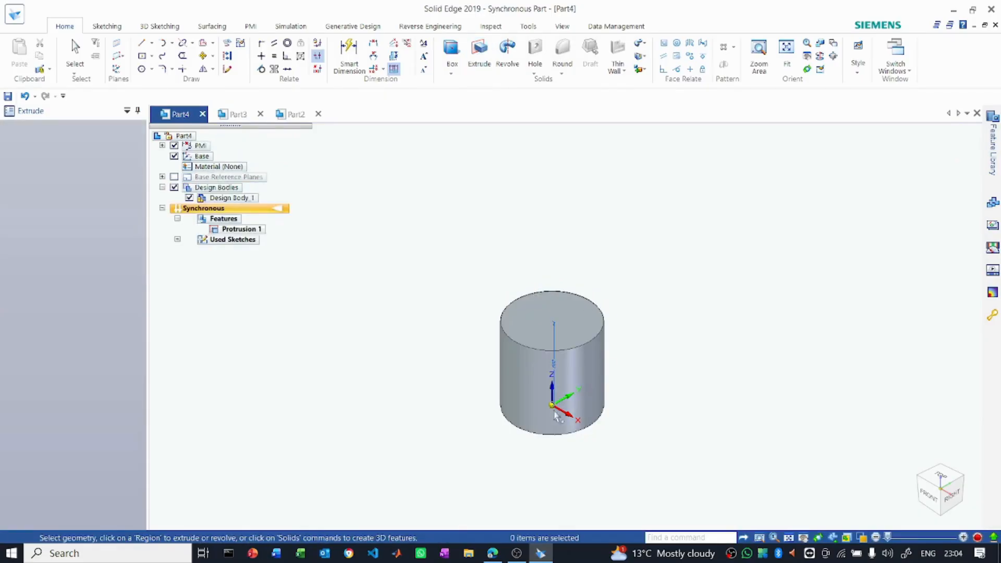
# - Lock the sketch plane to the cylinder's top face and draw a 500 by 500 mm square centred on it
pyautogui.click(152, 55)
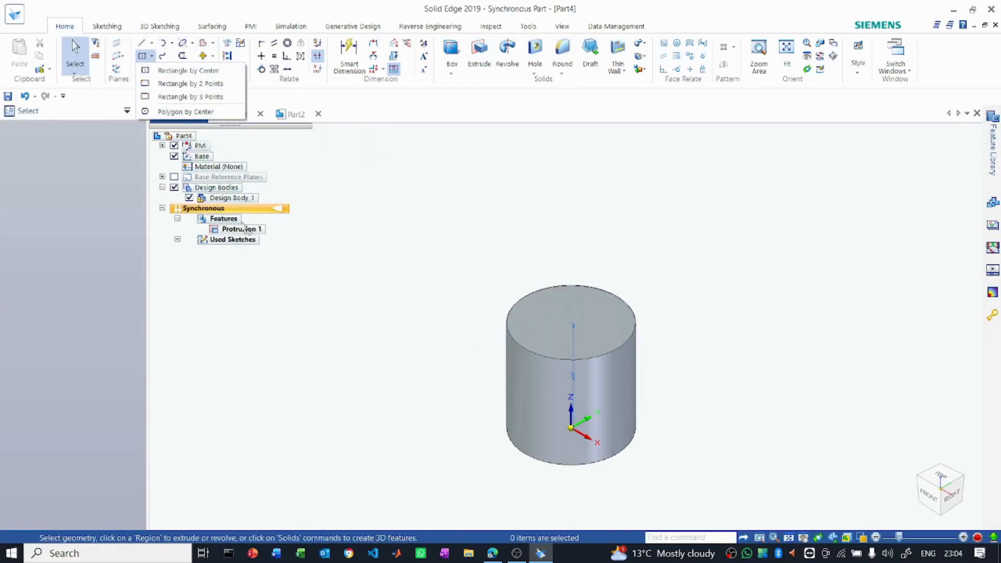
pyautogui.click(177, 71)
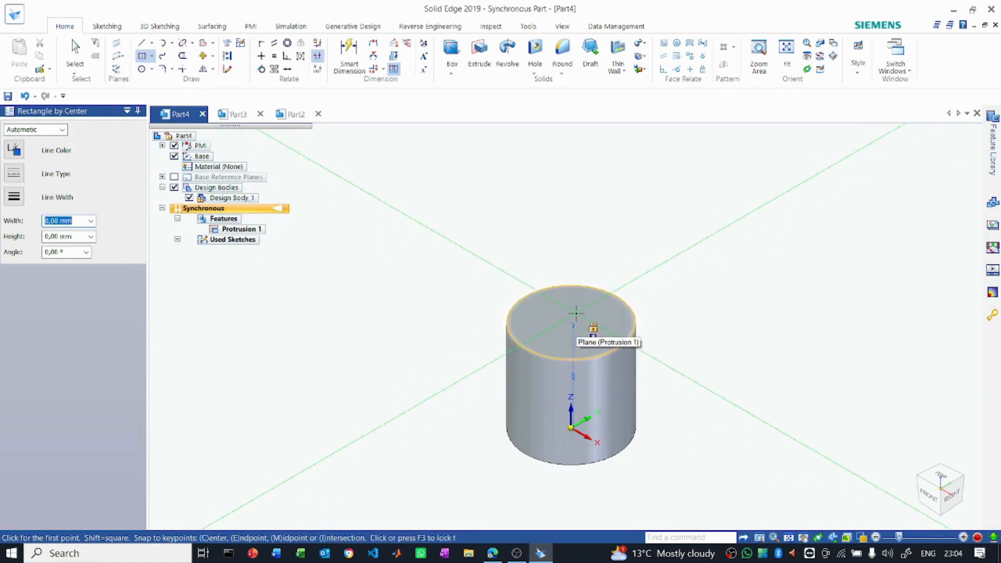
pyautogui.press('F3')
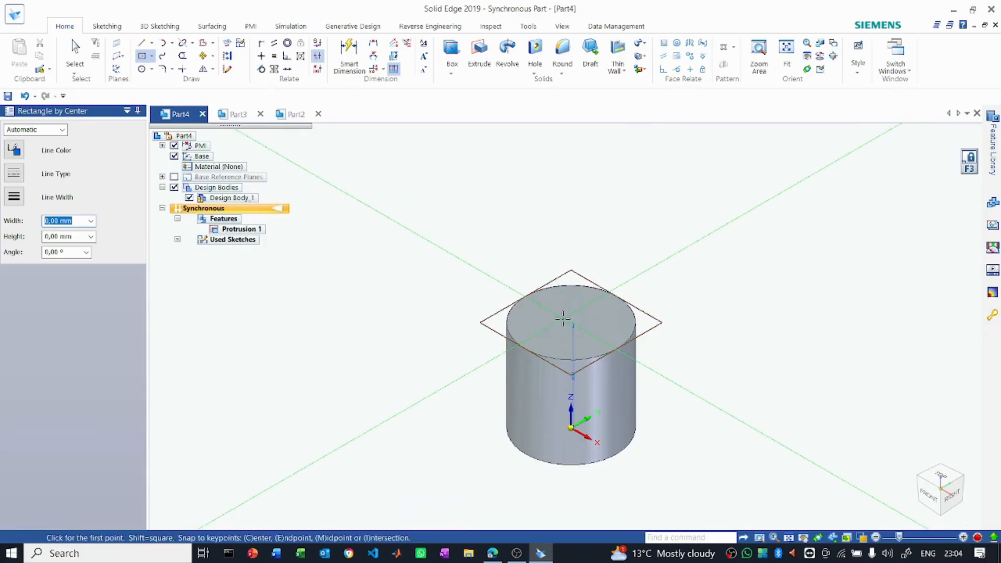
pyautogui.scroll(3, 563, 318)
pyautogui.click(940, 476)
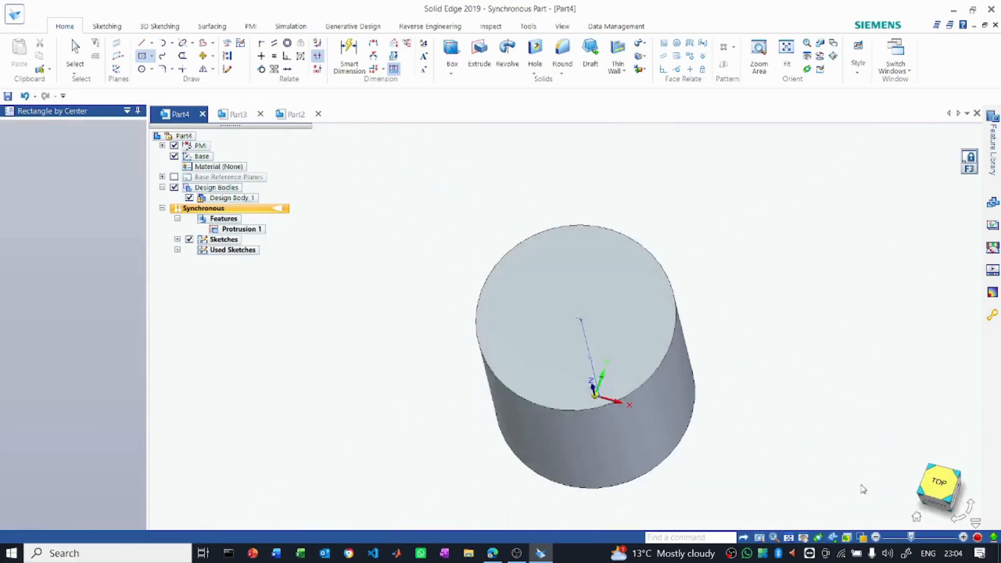
pyautogui.click(565, 327)
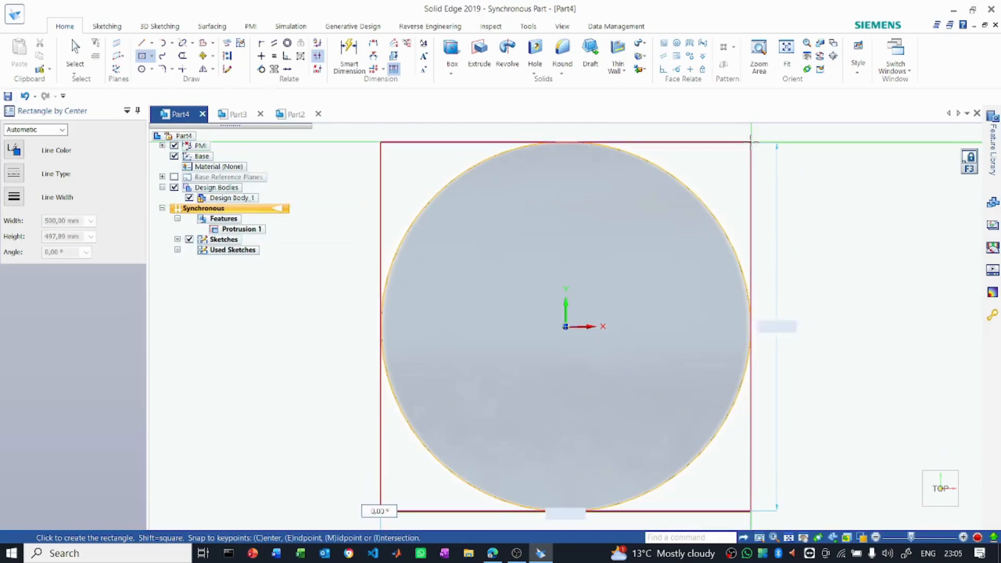
pyautogui.press('Tab')
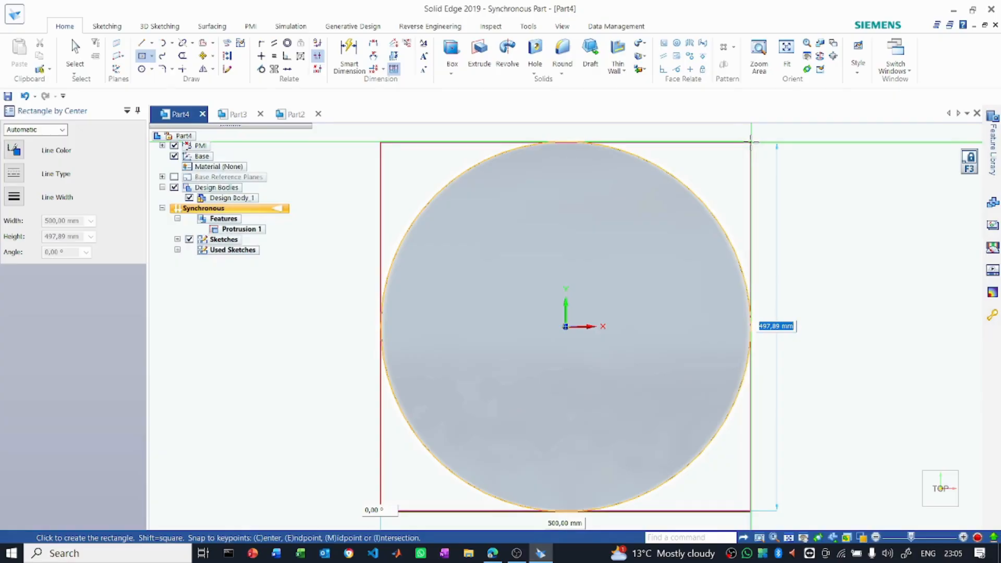
pyautogui.write('500')
pyautogui.press('Return')
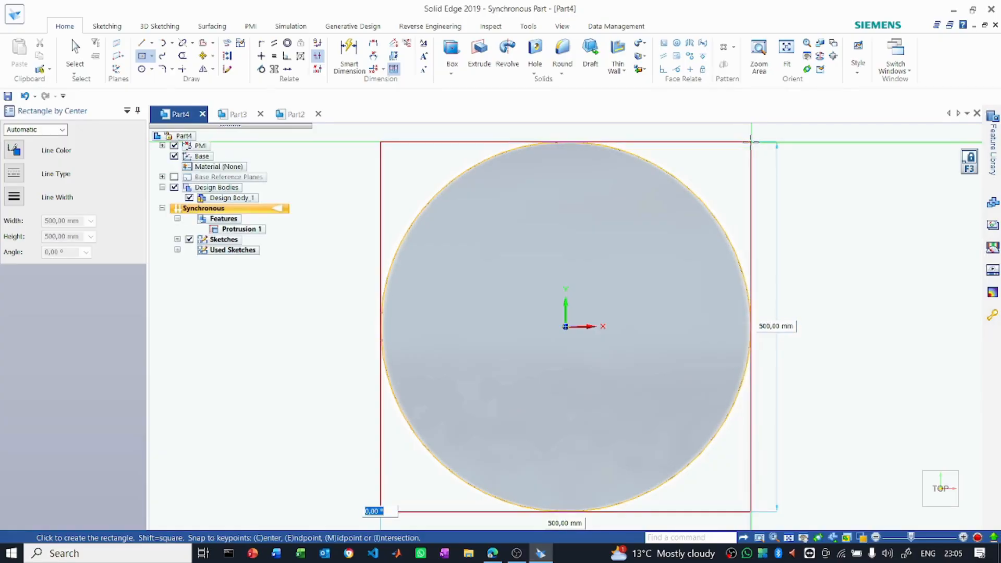
pyautogui.press('Escape')
# - Extrude all five regions of the square, including the inner circle, upward as a block on top of the cylinder
pyautogui.moveTo(786, 328); pyautogui.dragTo(818, 246, button='middle')
pyautogui.scroll(-1, 665, 423)
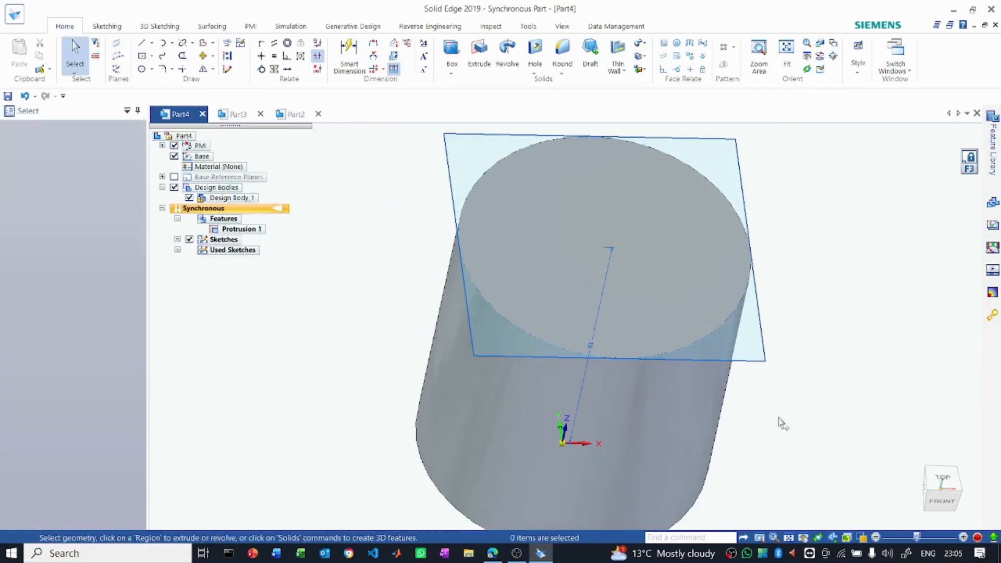
pyautogui.click(500, 340)
pyautogui.click(527, 280)
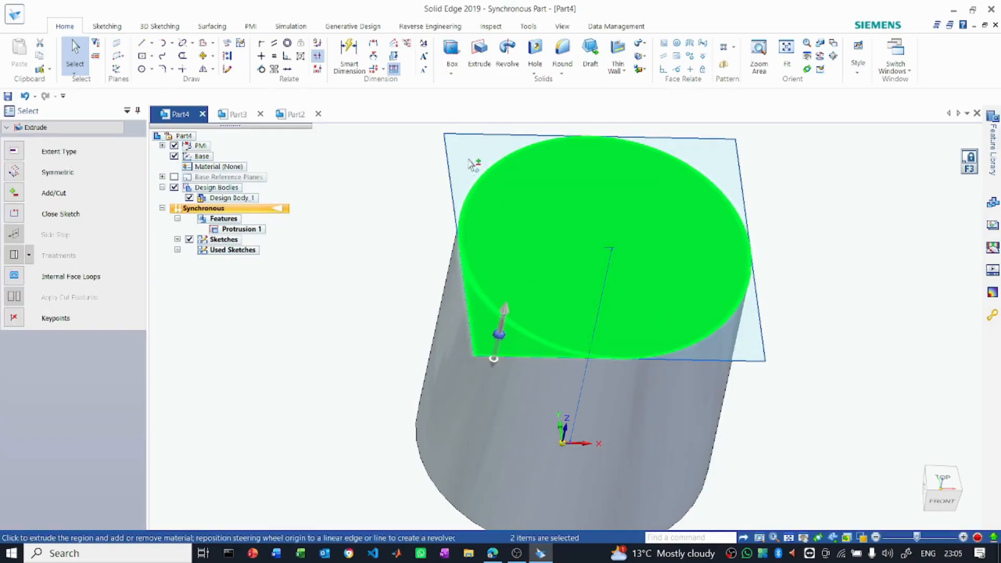
pyautogui.click(696, 165)
pyautogui.click(733, 336)
pyautogui.scroll(-1, 574, 386)
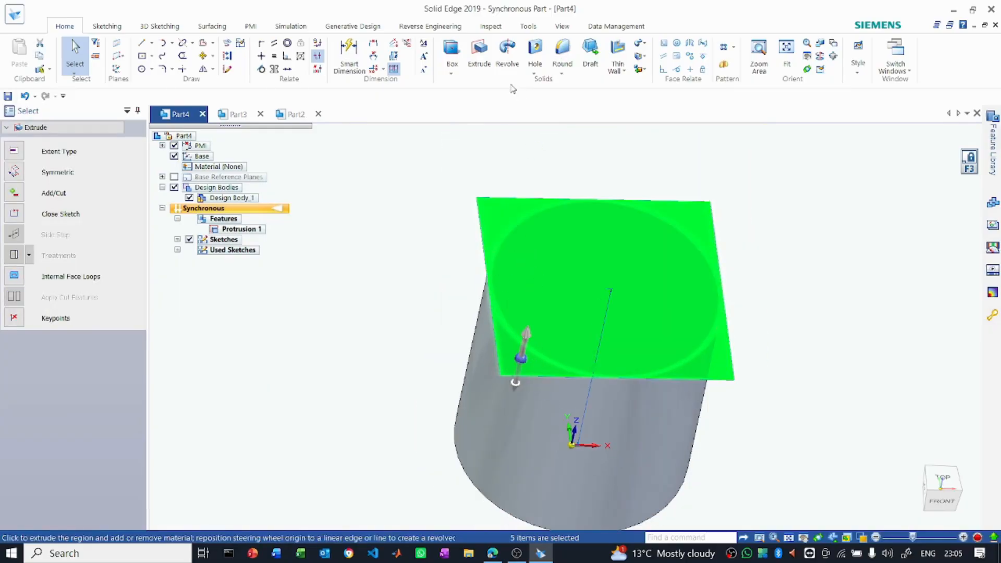
pyautogui.click(487, 54)
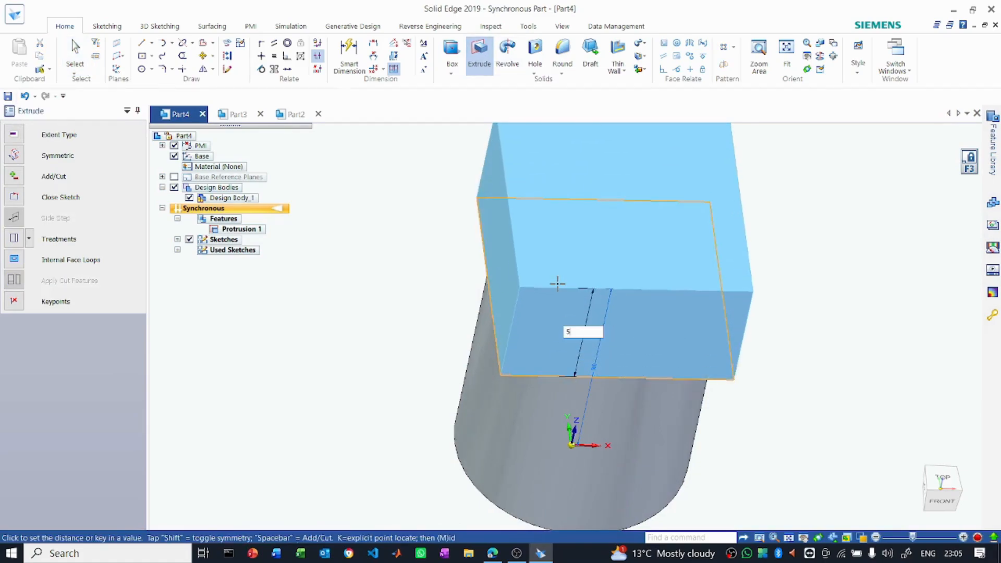
pyautogui.press('Return')
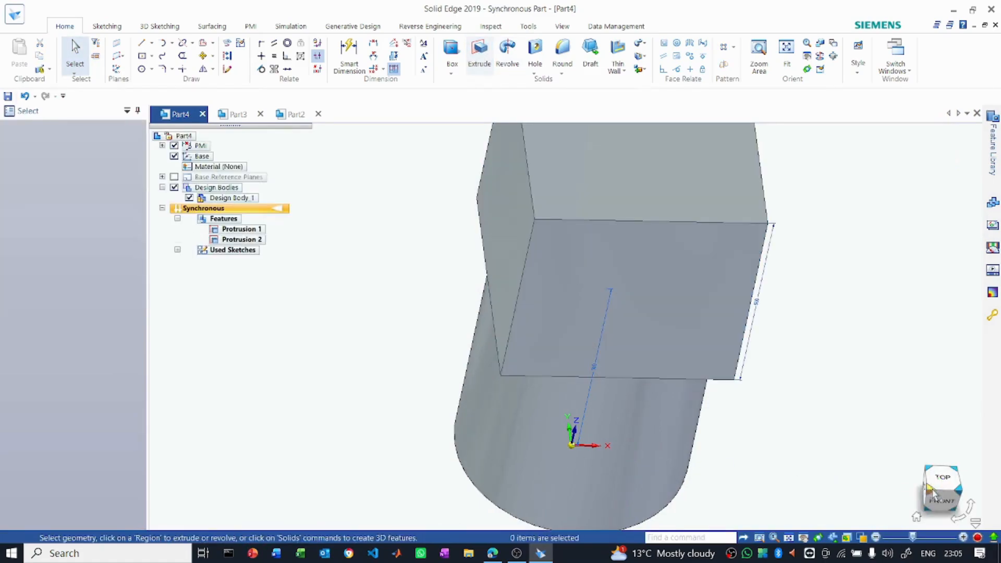
# - Examine the finished reference model in Part2, looking at how the diamond-shaped prisms and the rod sit on the block's end face
pyautogui.click(960, 491)
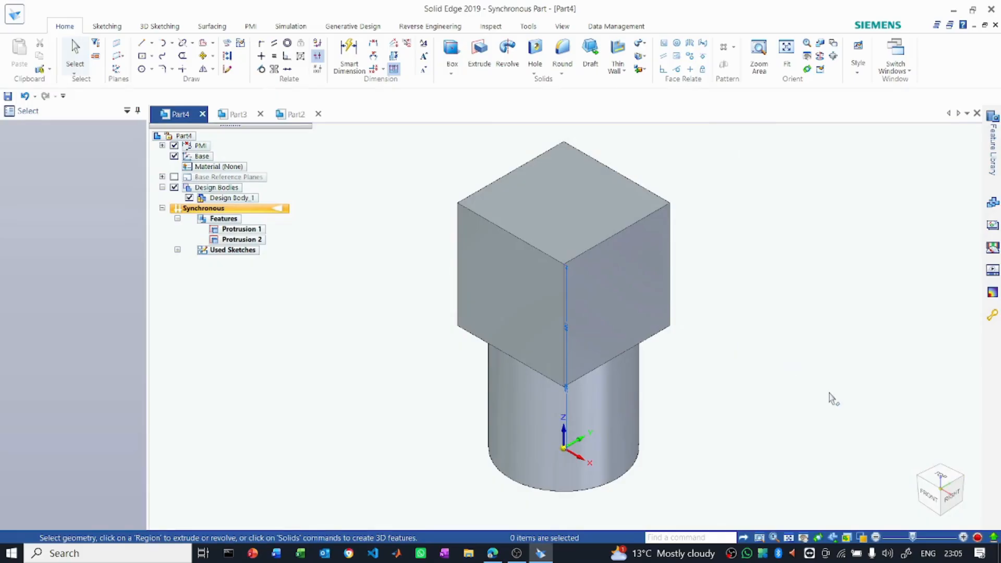
pyautogui.click(941, 477)
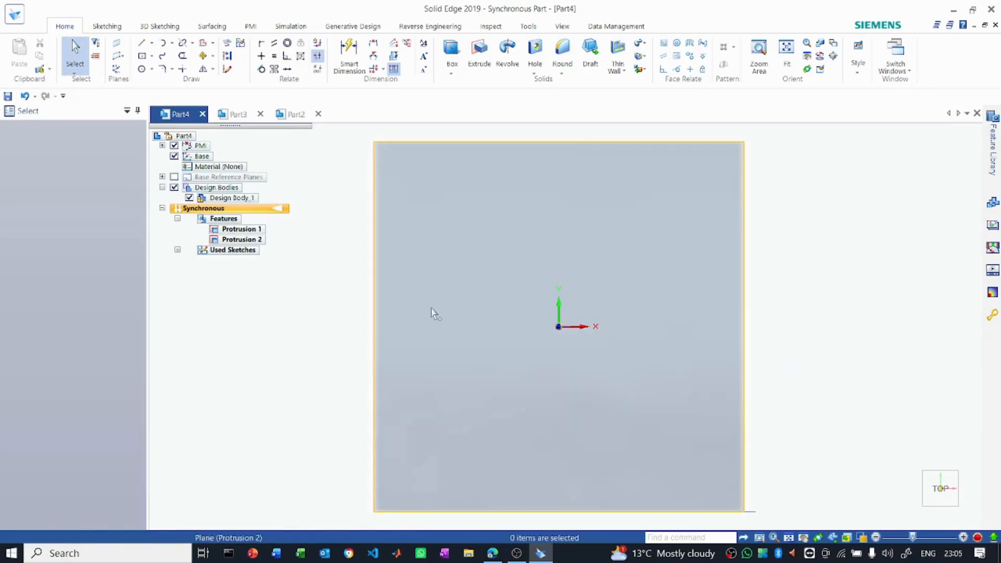
pyautogui.click(247, 118)
pyautogui.click(293, 115)
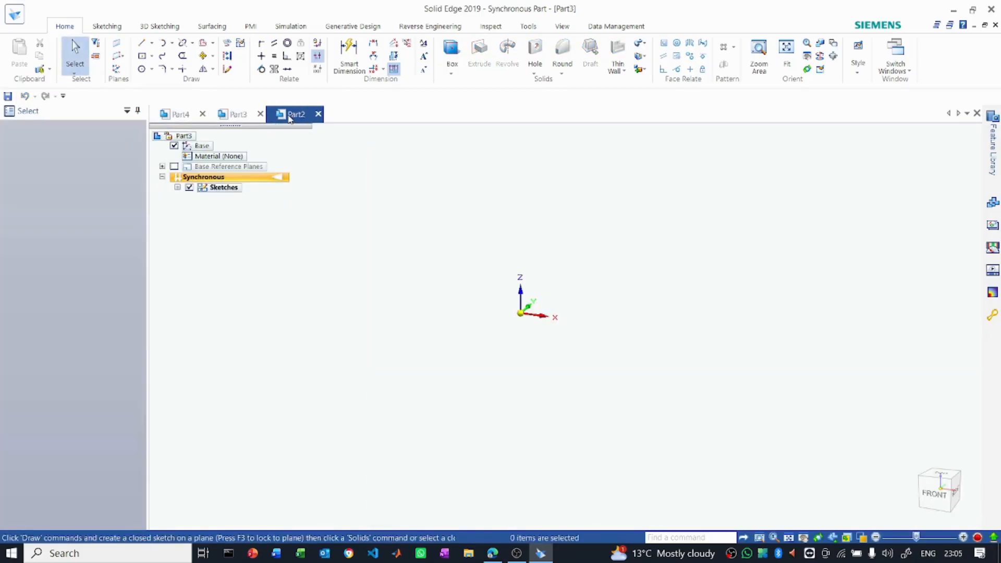
pyautogui.scroll(-2, 554, 245)
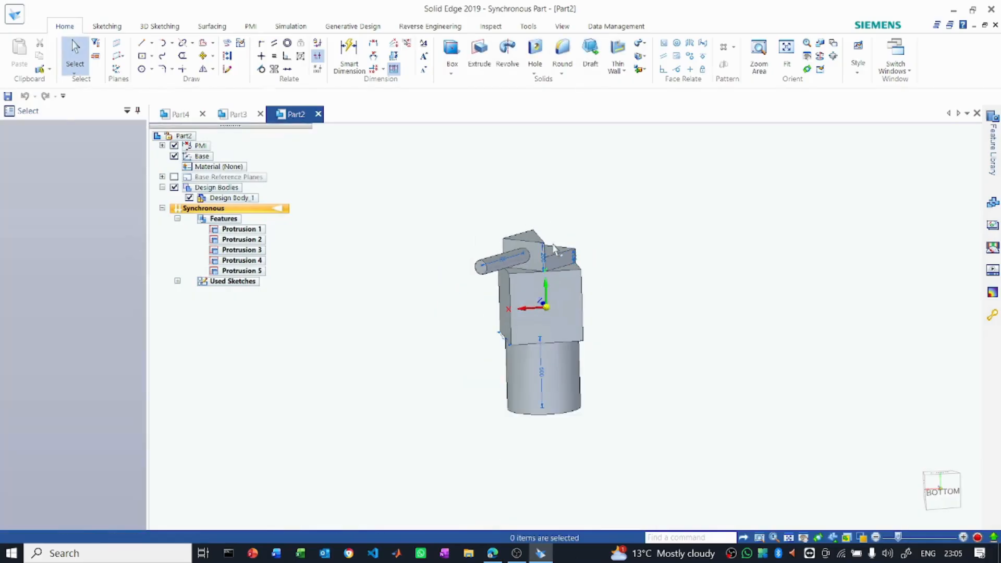
pyautogui.click(946, 481)
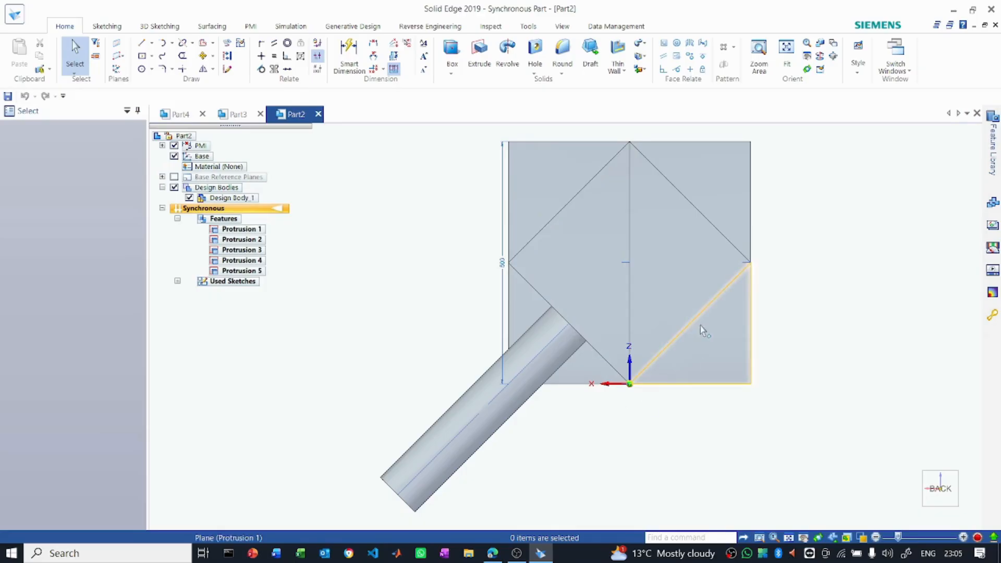
# - In Part4, lock the sketch plane to the block's top face and draw a diamond joining the midpoints of its four edges
pyautogui.click(179, 114)
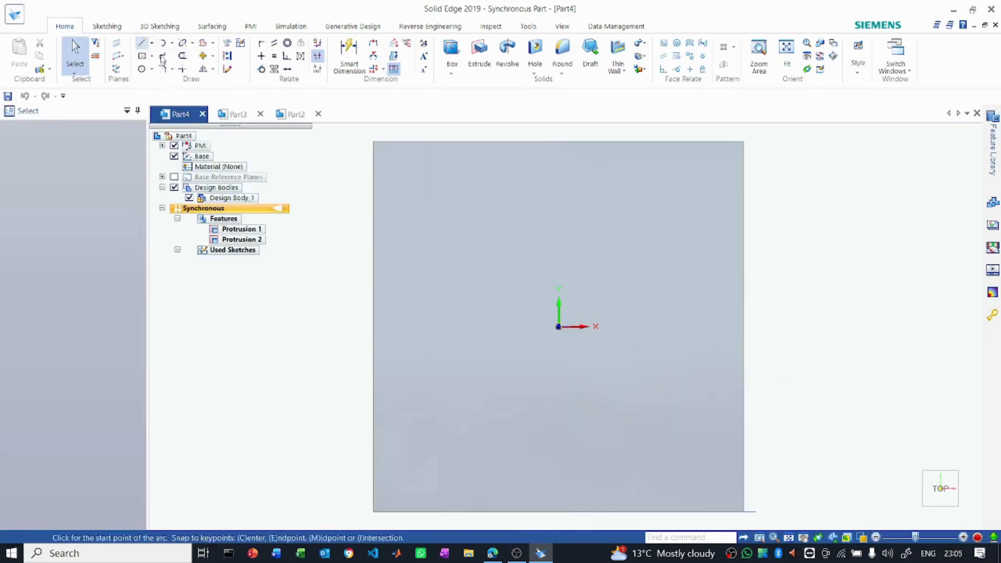
pyautogui.click(149, 45)
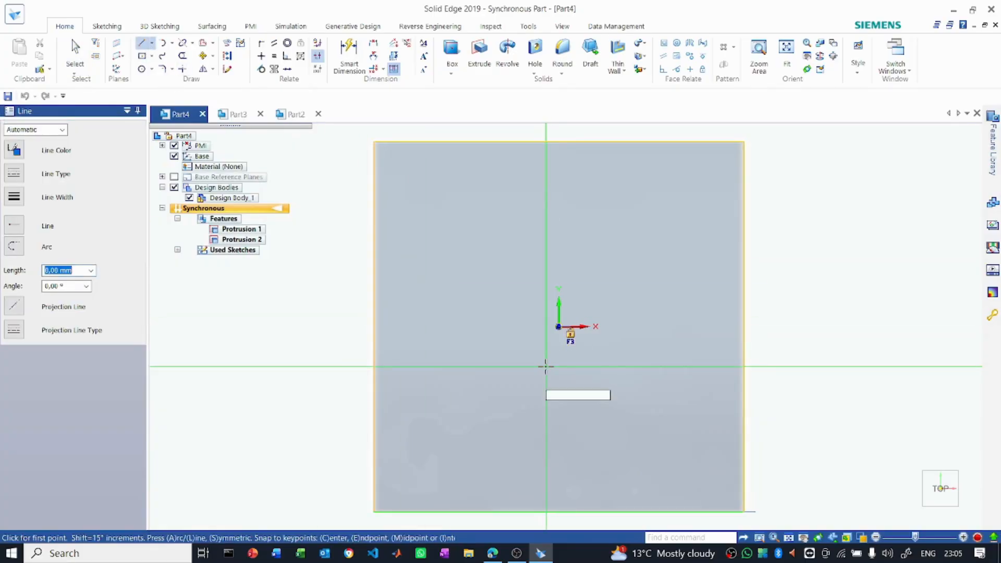
pyautogui.press('F3')
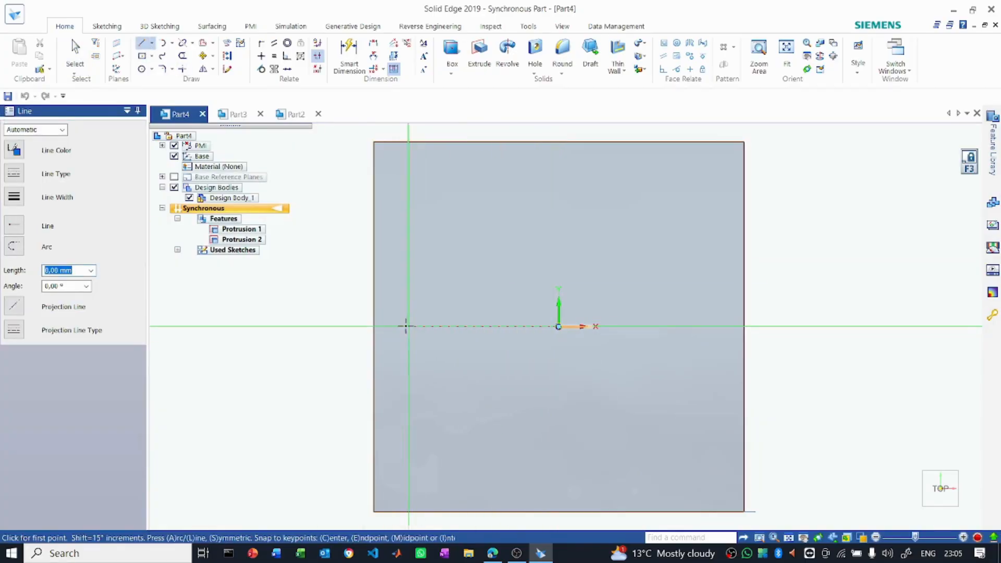
pyautogui.click(373, 327)
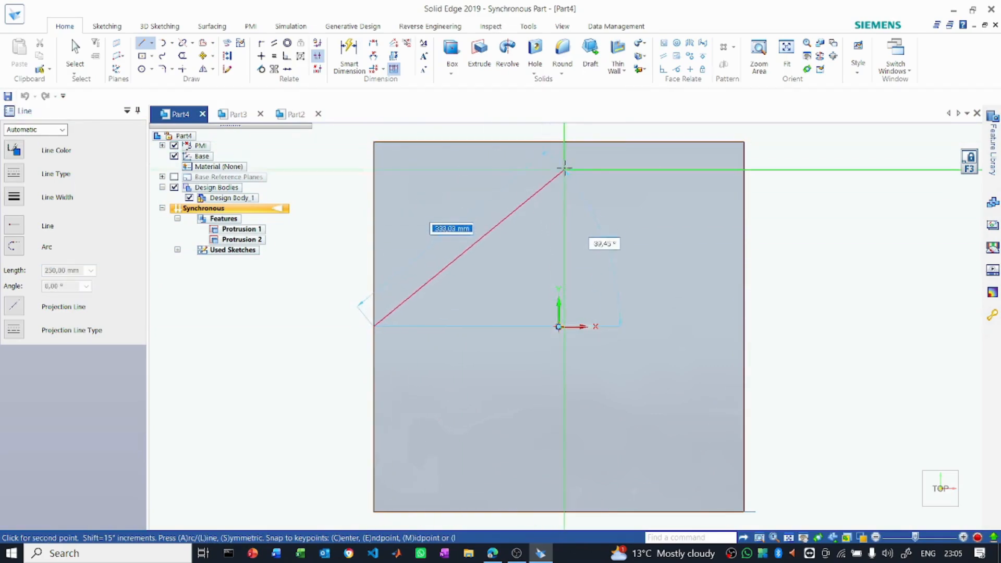
pyautogui.click(559, 142)
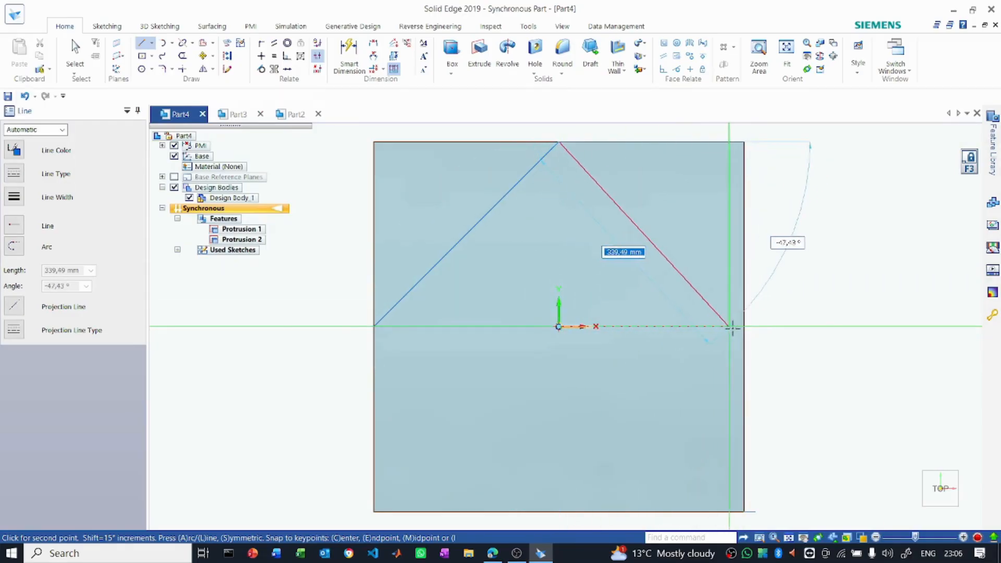
pyautogui.click(753, 331)
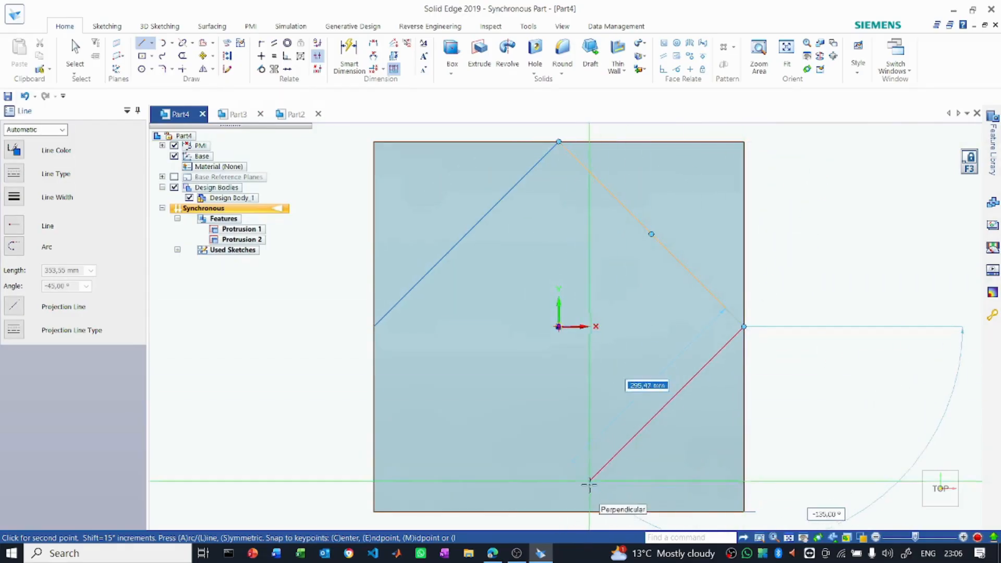
pyautogui.click(559, 512)
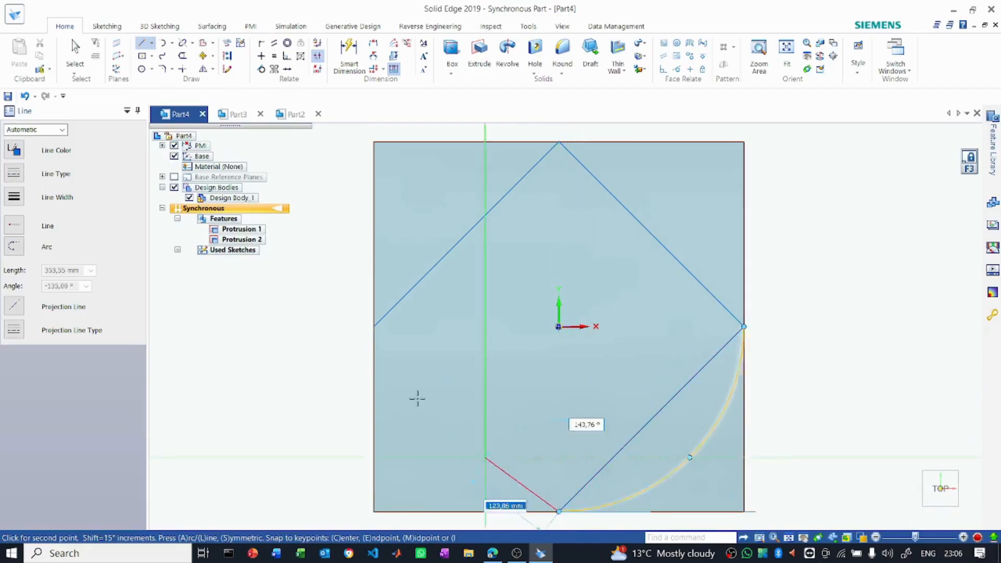
pyautogui.click(374, 327)
# - Draw a line across the diamond parallel to the X axis, joining its two opposite corners
pyautogui.click(373, 327)
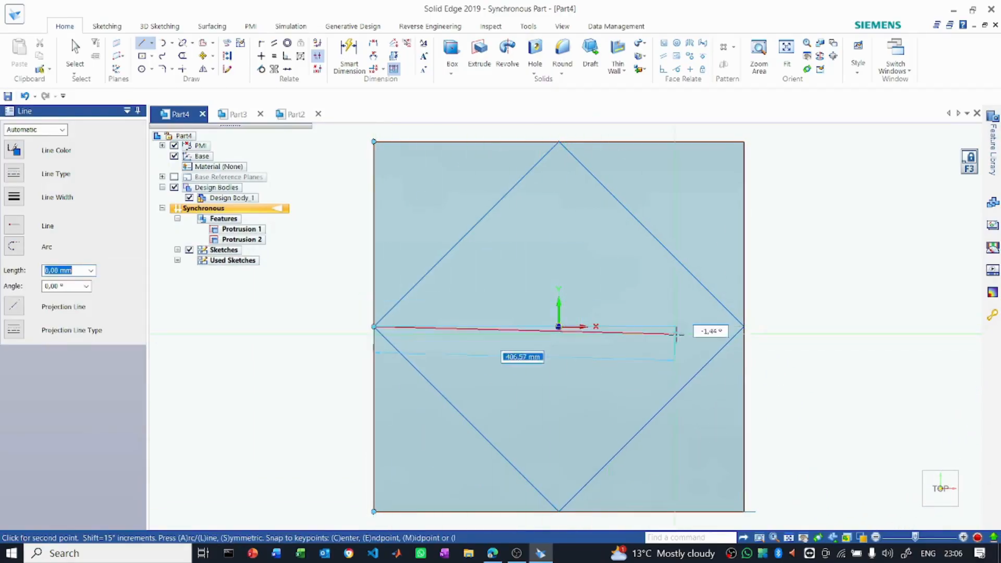
pyautogui.click(742, 326)
pyautogui.press('Escape')
# - Extrude the triangular half of the diamond on the positive Y side upward 200 mm
pyautogui.moveTo(817, 337); pyautogui.dragTo(842, 313, button='middle')
pyautogui.scroll(-3, 582, 428)
pyautogui.scroll(-2, 560, 428)
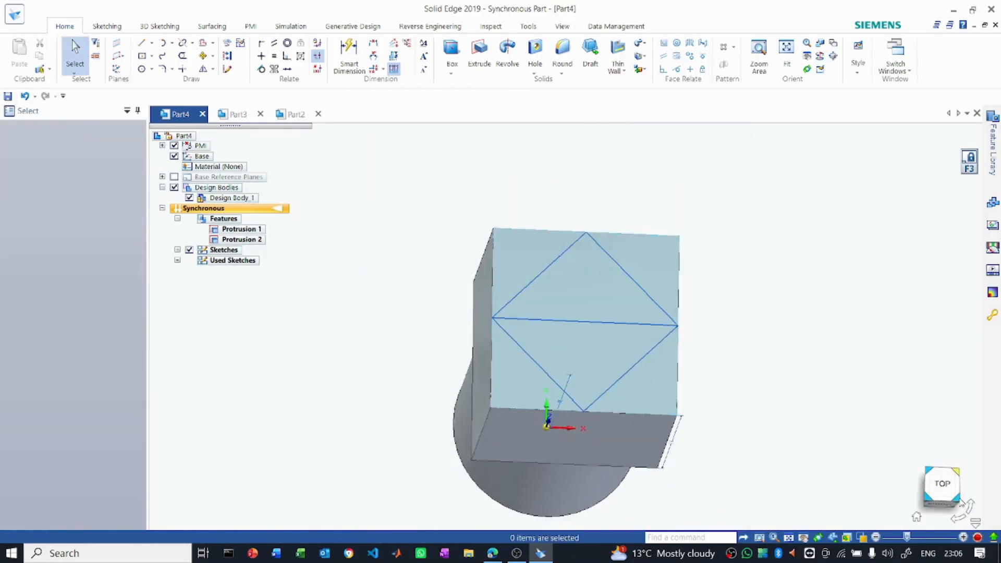
pyautogui.click(960, 499)
pyautogui.scroll(3, 595, 158)
pyautogui.click(570, 217)
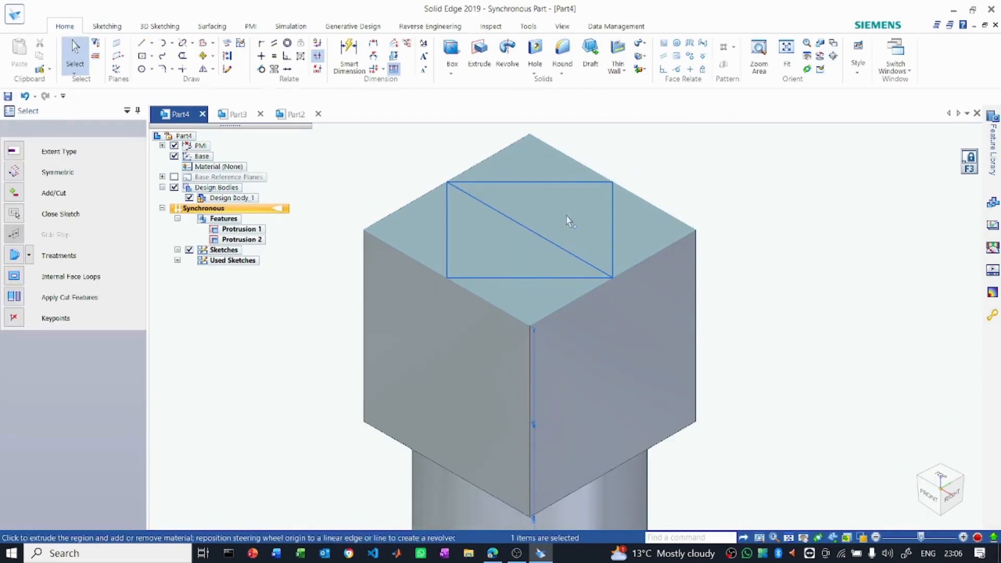
pyautogui.click(568, 195)
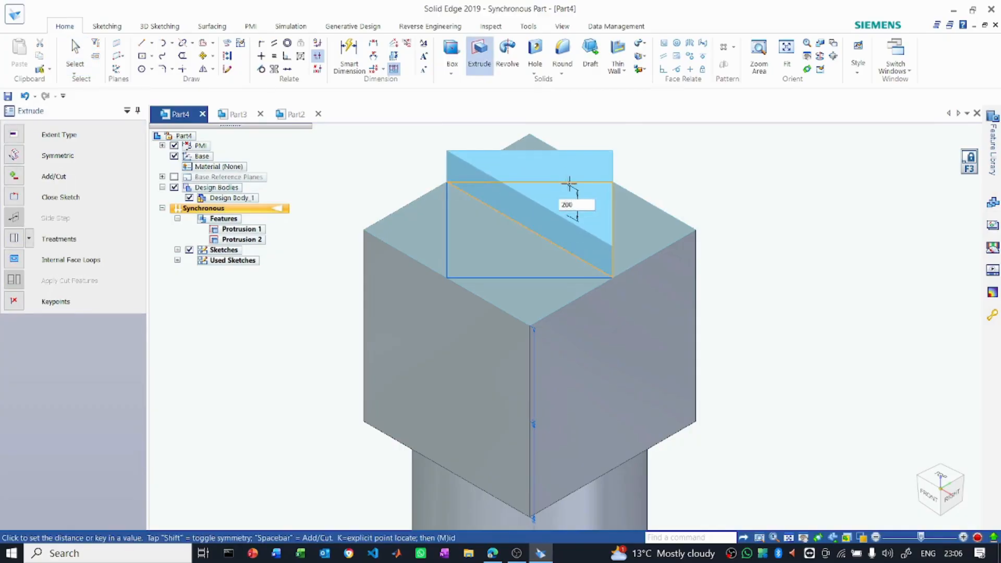
pyautogui.press('Return')
# - Extrude the other triangular half of the diamond upward 100 mm
pyautogui.click(480, 264)
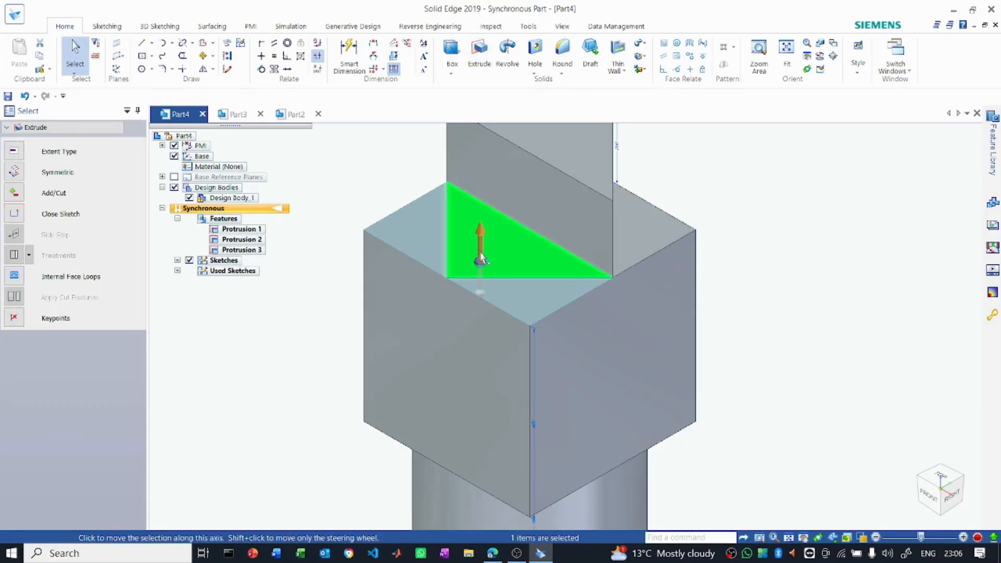
pyautogui.click(481, 260)
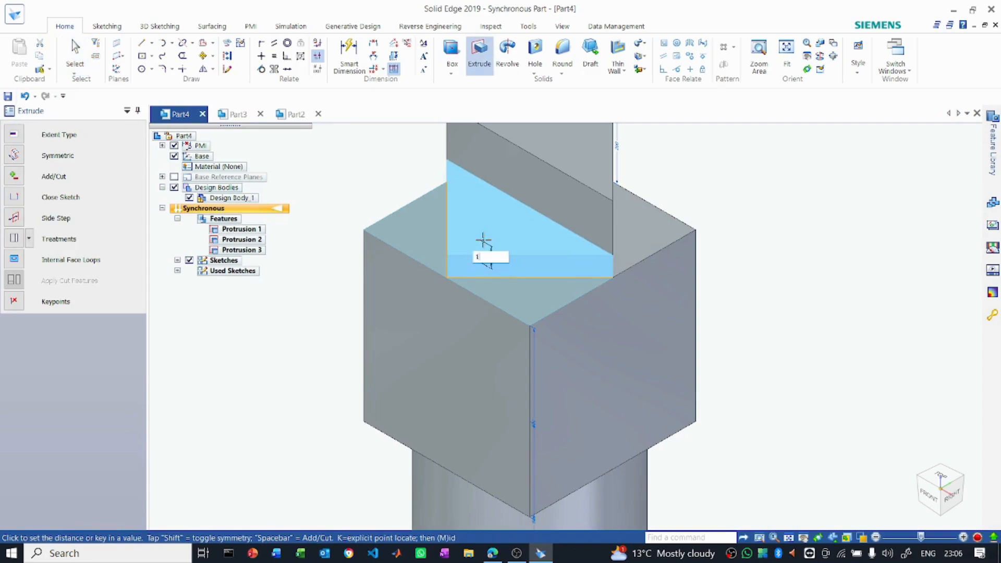
pyautogui.press('Return')
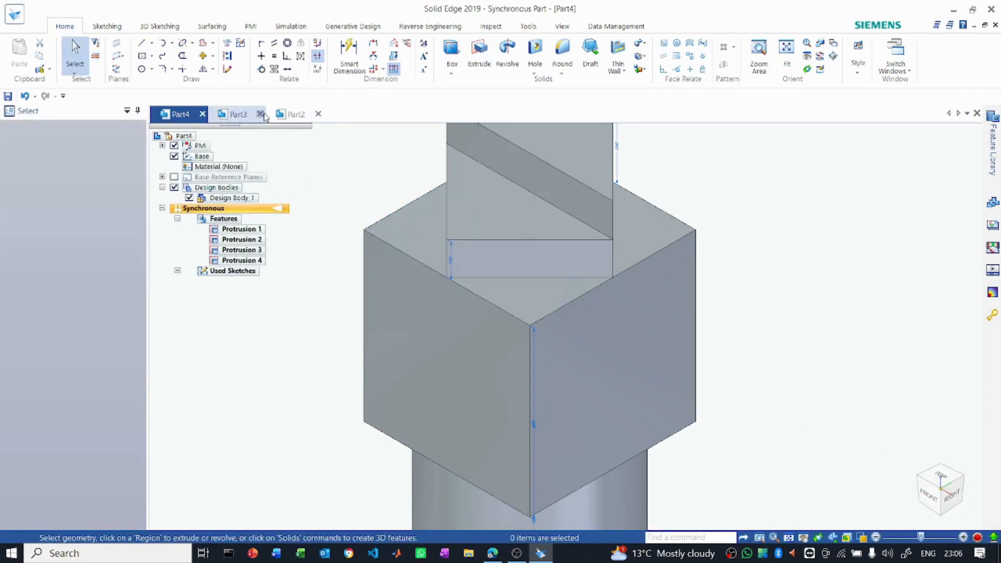
# - Examine the reference model in Part2 from several isometric views to find which prism face carries the rod
pyautogui.click(292, 115)
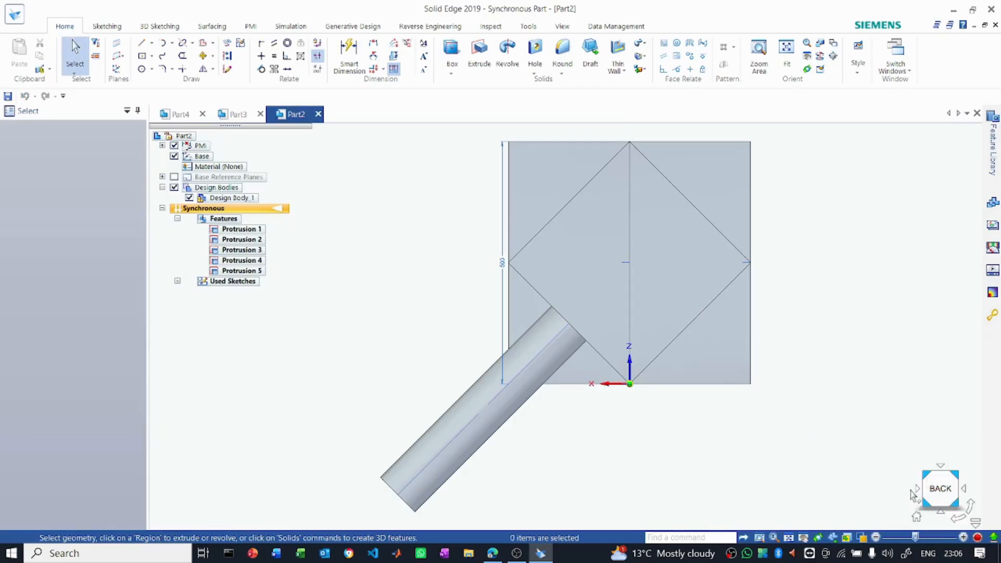
pyautogui.click(956, 506)
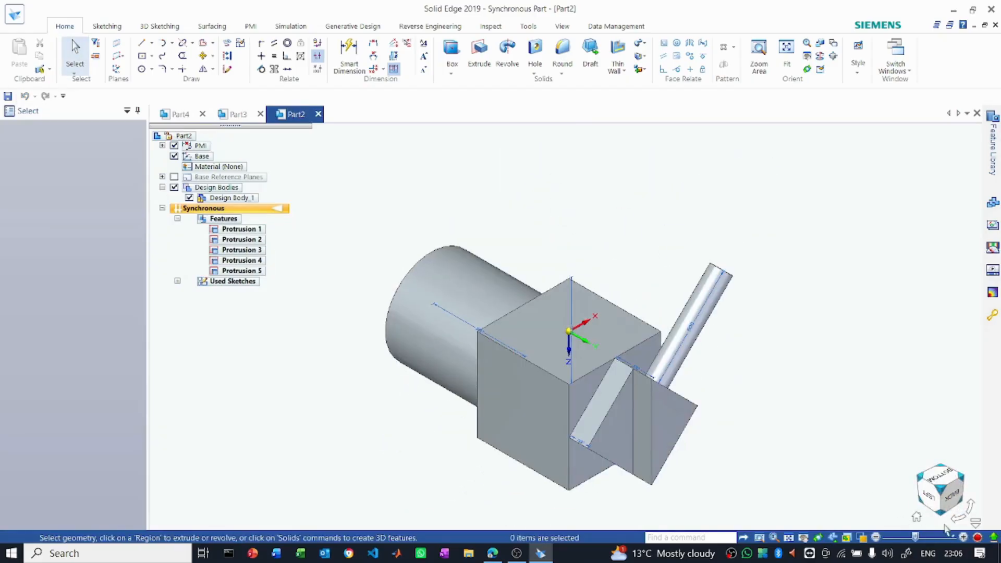
pyautogui.click(970, 508)
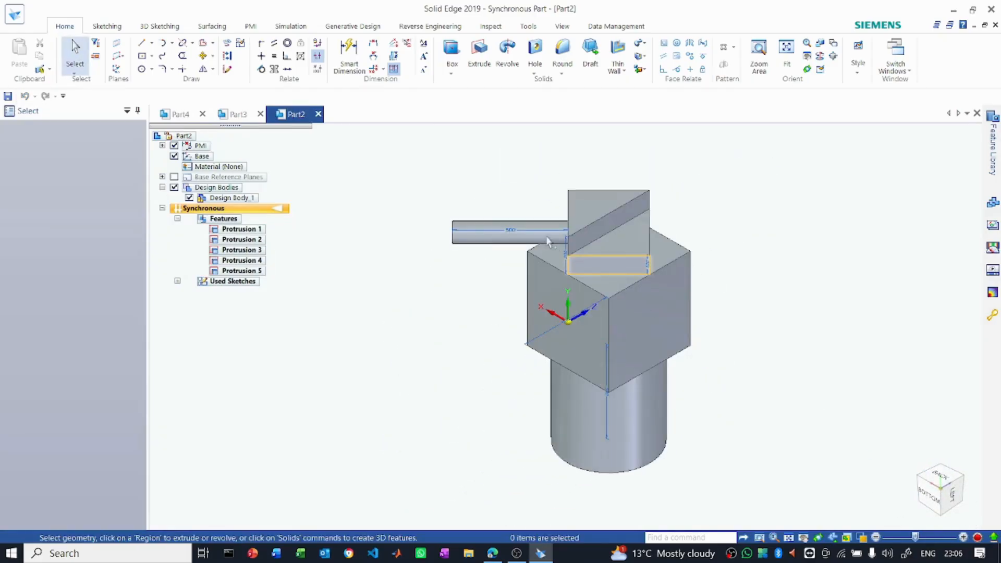
pyautogui.click(924, 485)
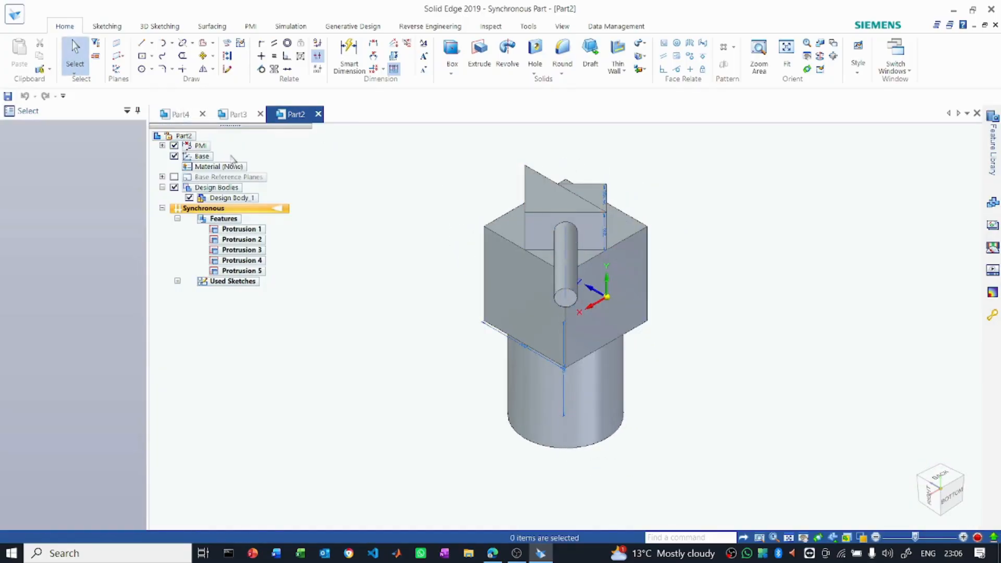
# - In Part4, lock the sketch plane to a rectangular side face of the taller prism and draw a 100 mm diameter circle at its centre
pyautogui.click(159, 113)
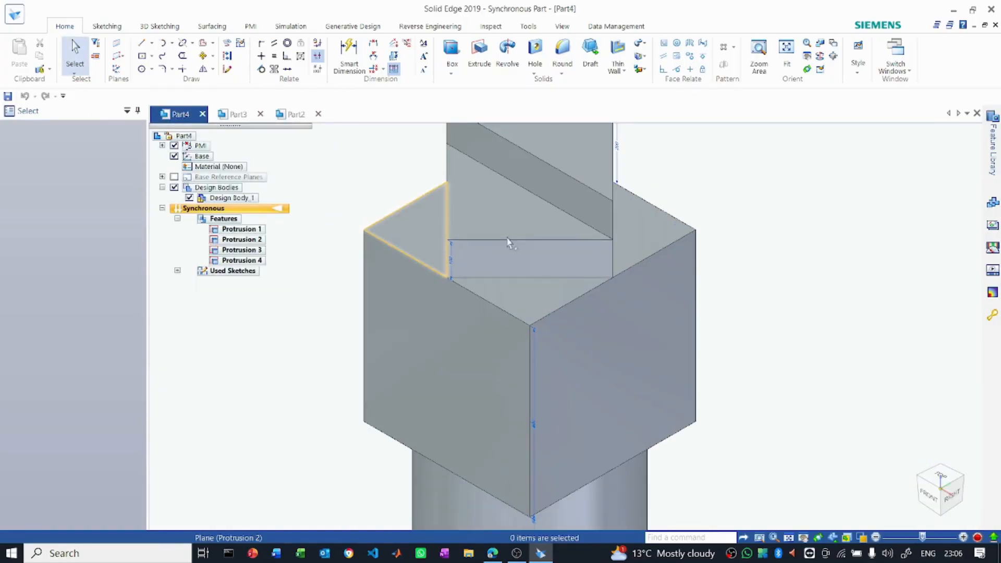
pyautogui.click(922, 484)
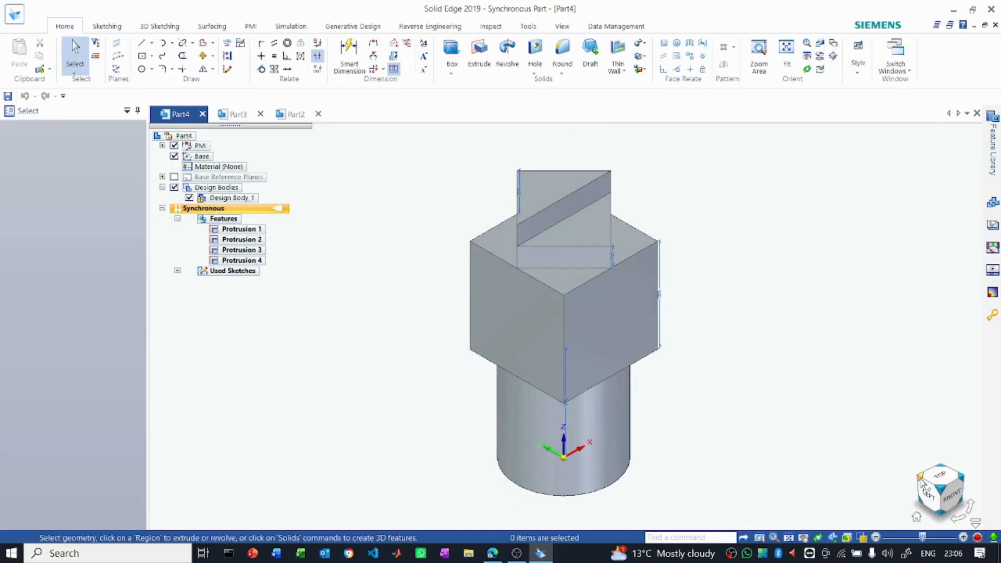
pyautogui.click(151, 69)
pyautogui.click(174, 81)
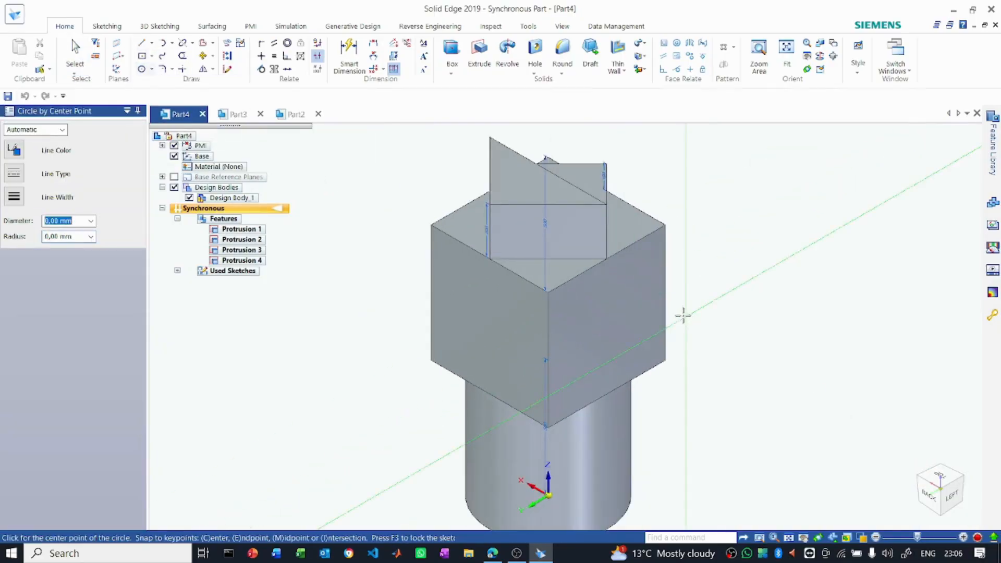
pyautogui.scroll(4, 686, 315)
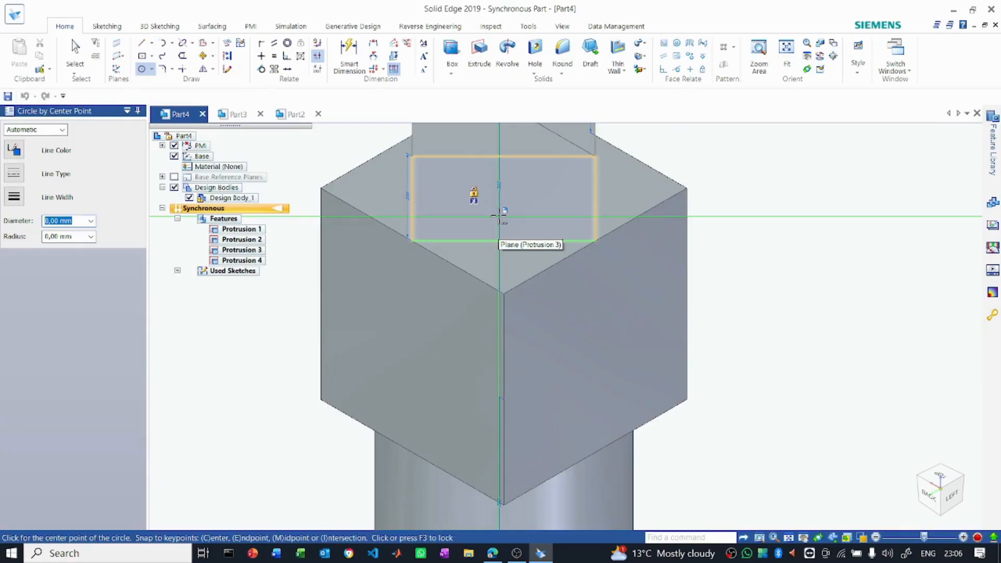
pyautogui.press('F3')
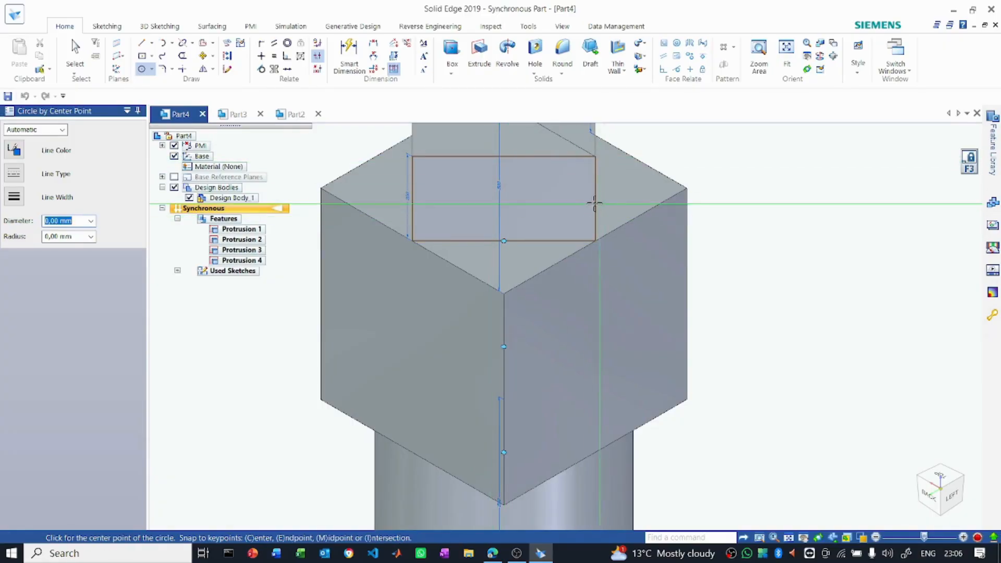
pyautogui.click(501, 199)
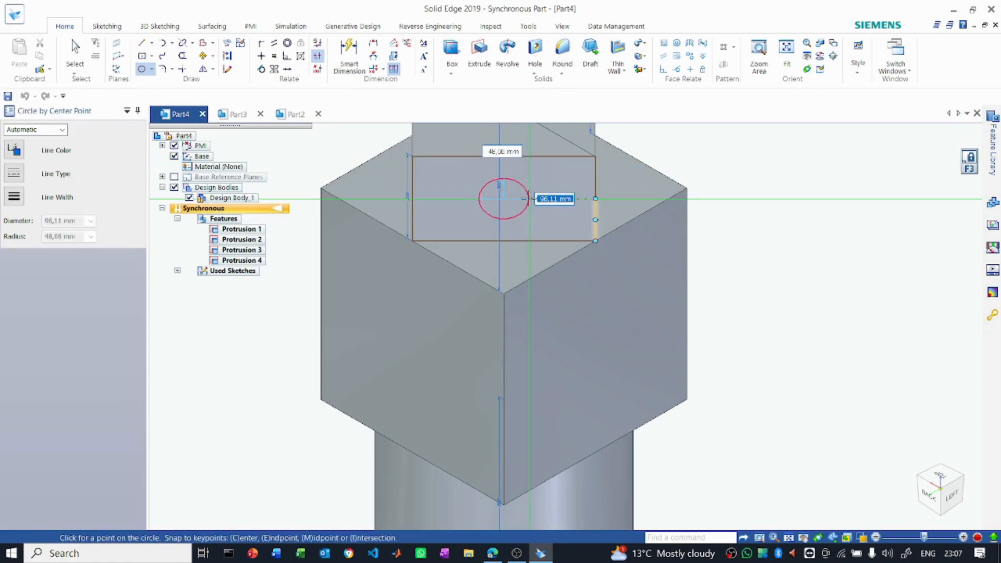
pyautogui.click(527, 199)
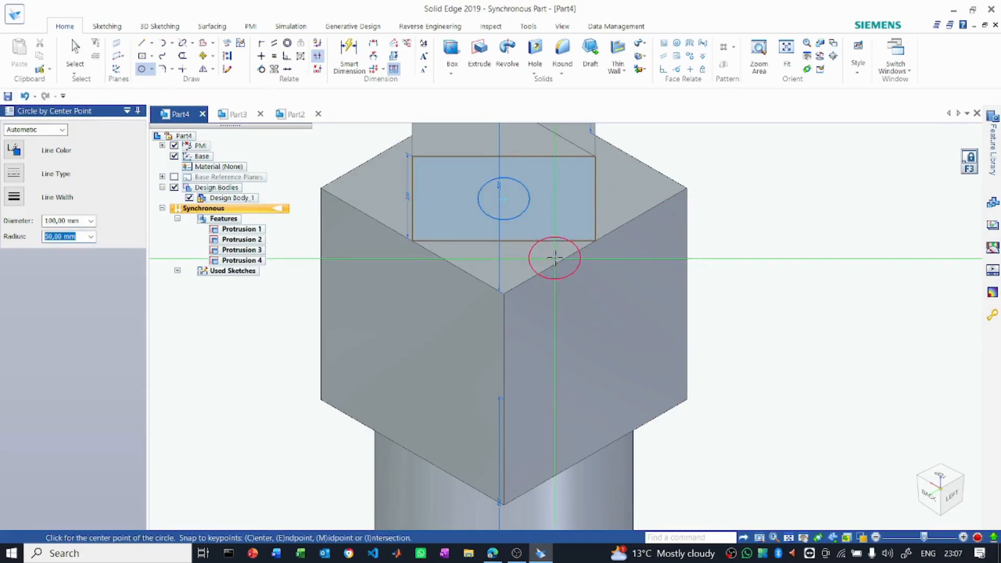
pyautogui.press('Escape')
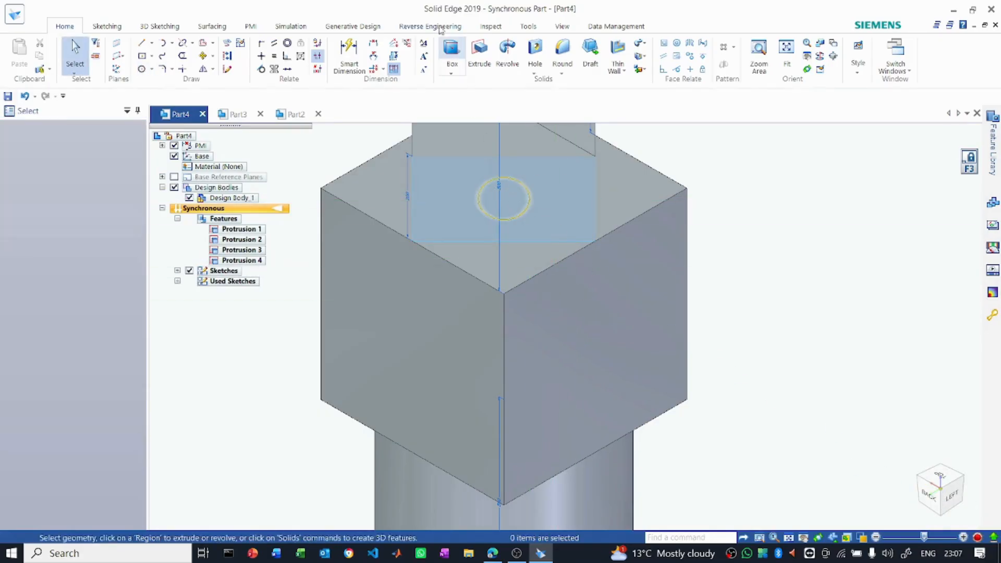
# - Extrude the circle 500 mm outward from the taller prism's side face as a cylindrical rod
pyautogui.click(479, 52)
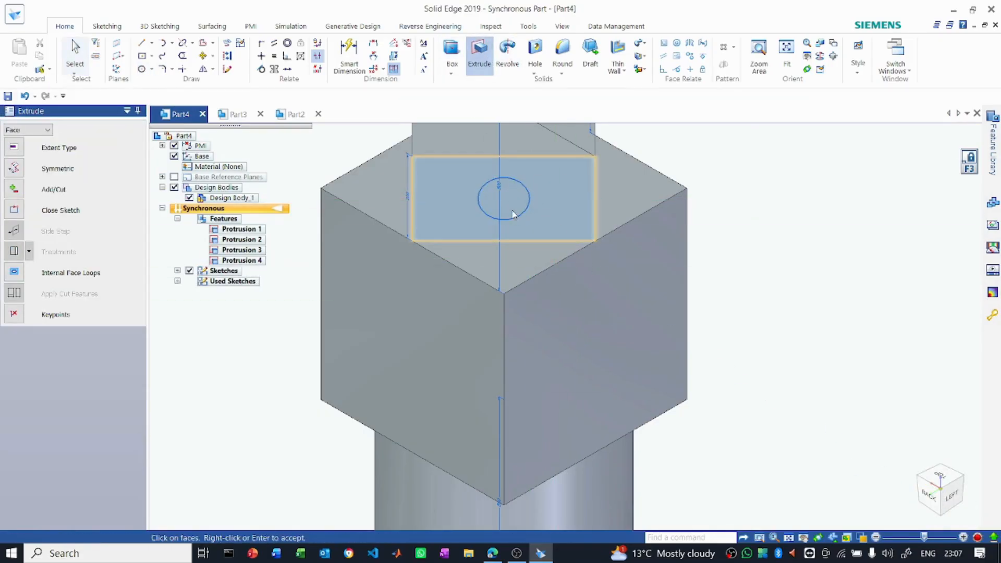
pyautogui.click(509, 208)
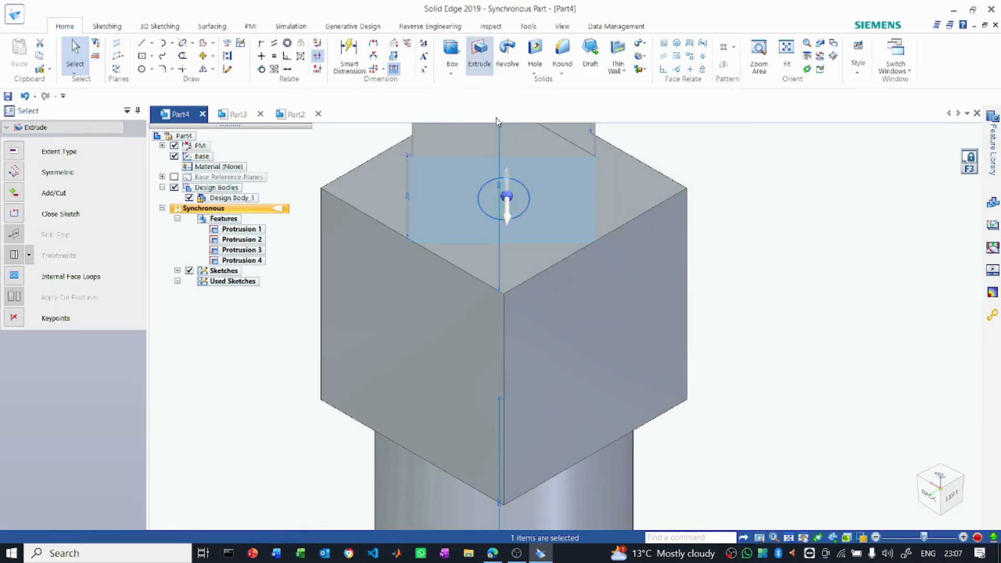
pyautogui.click(479, 52)
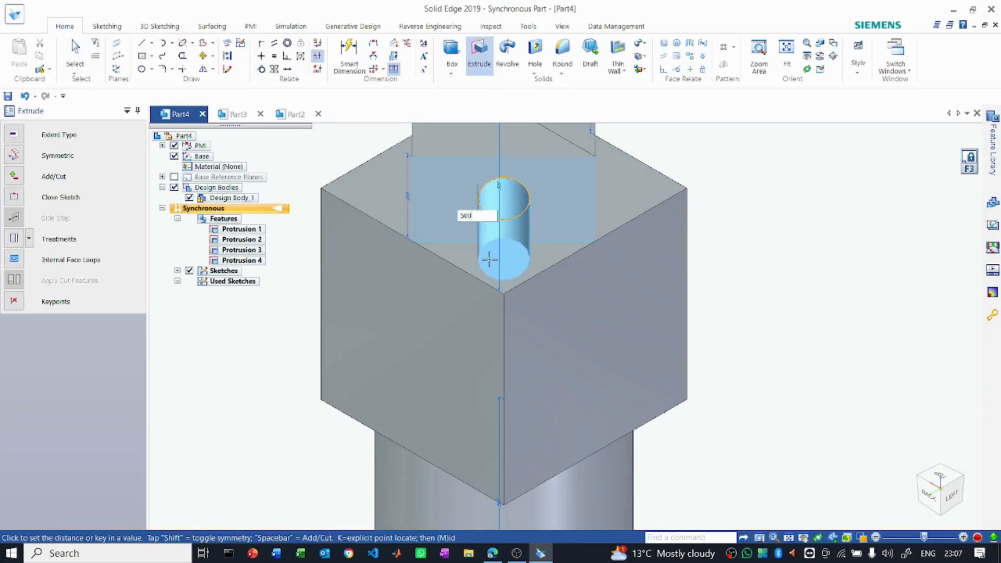
pyautogui.click(489, 259)
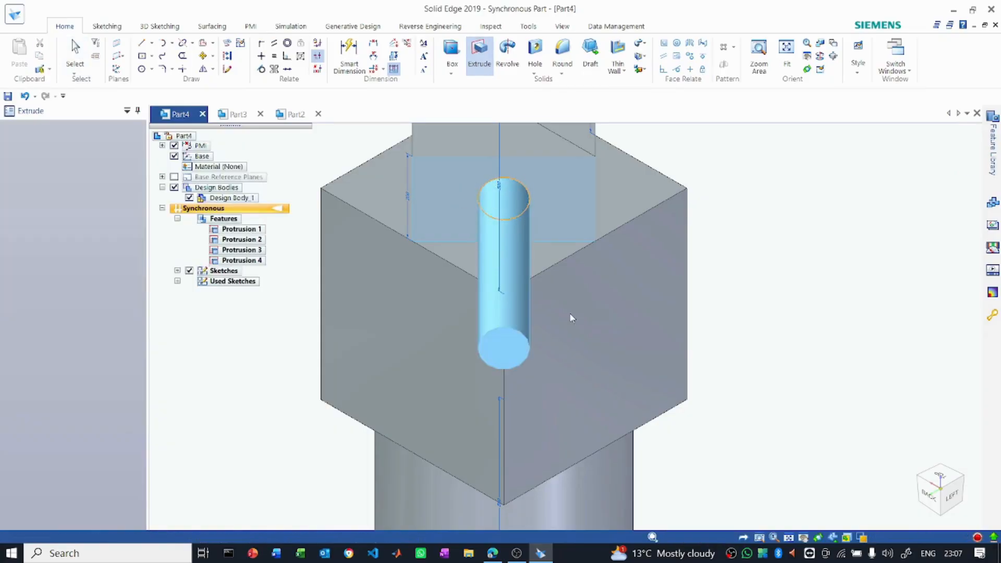
# - Compare the completed Part4 solid with the Part2 reference, viewing the cylinder, block, prisms and rod from several sides
pyautogui.click(963, 479)
pyautogui.moveTo(749, 424); pyautogui.dragTo(797, 409, button='middle')
pyautogui.click(237, 114)
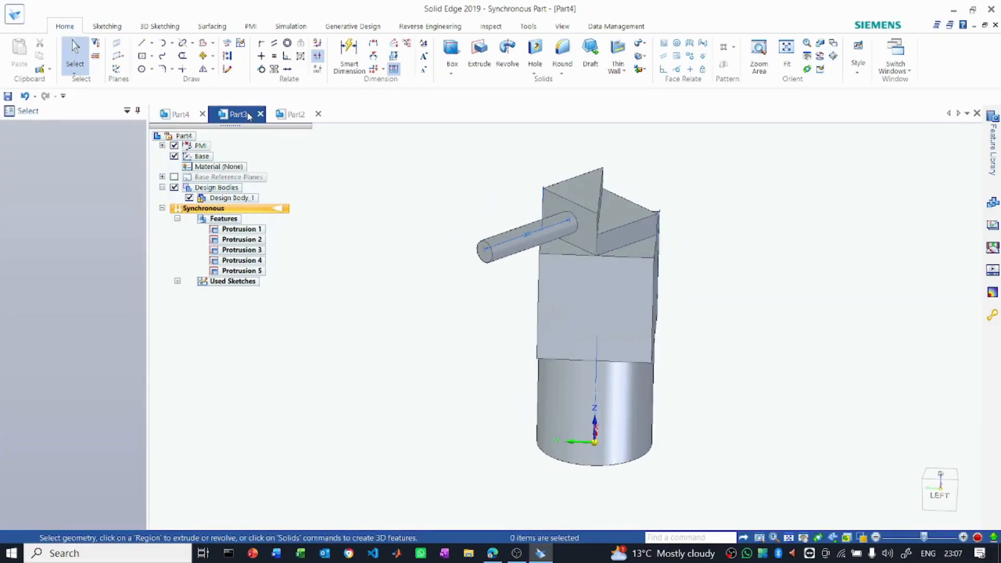
pyautogui.click(296, 114)
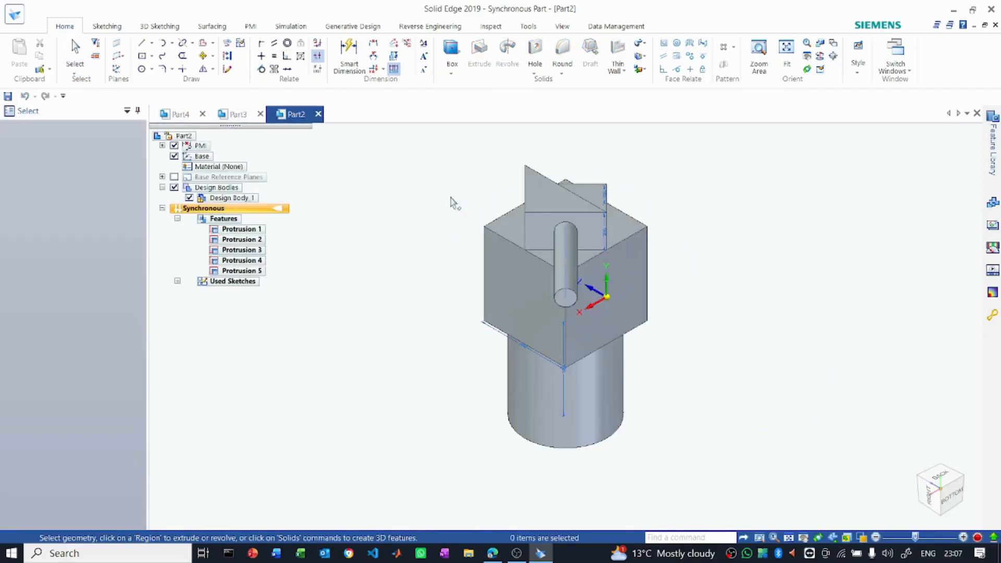
pyautogui.moveTo(822, 376); pyautogui.dragTo(847, 300, button='middle')
pyautogui.click(178, 114)
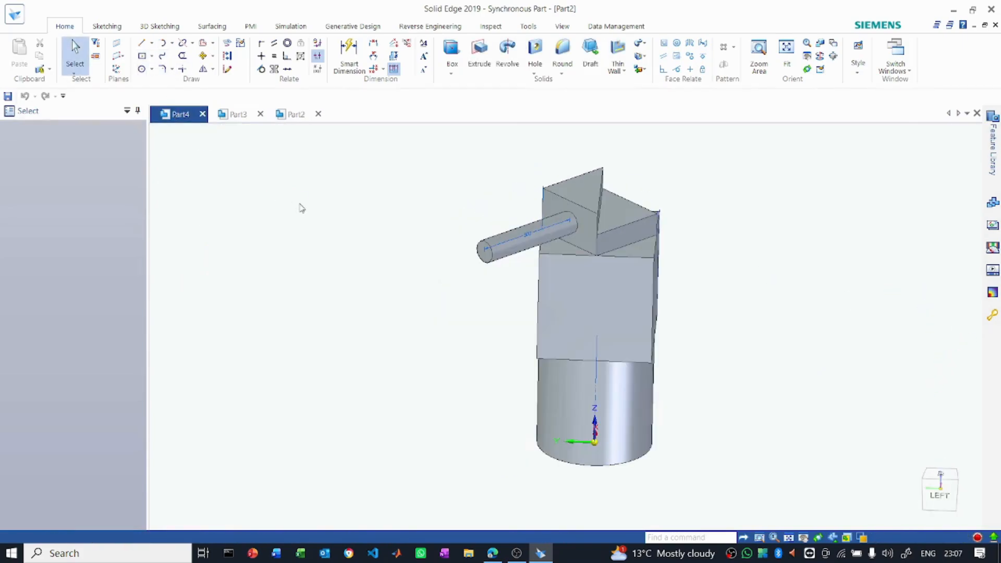
pyautogui.moveTo(753, 387); pyautogui.dragTo(972, 348, button='middle')
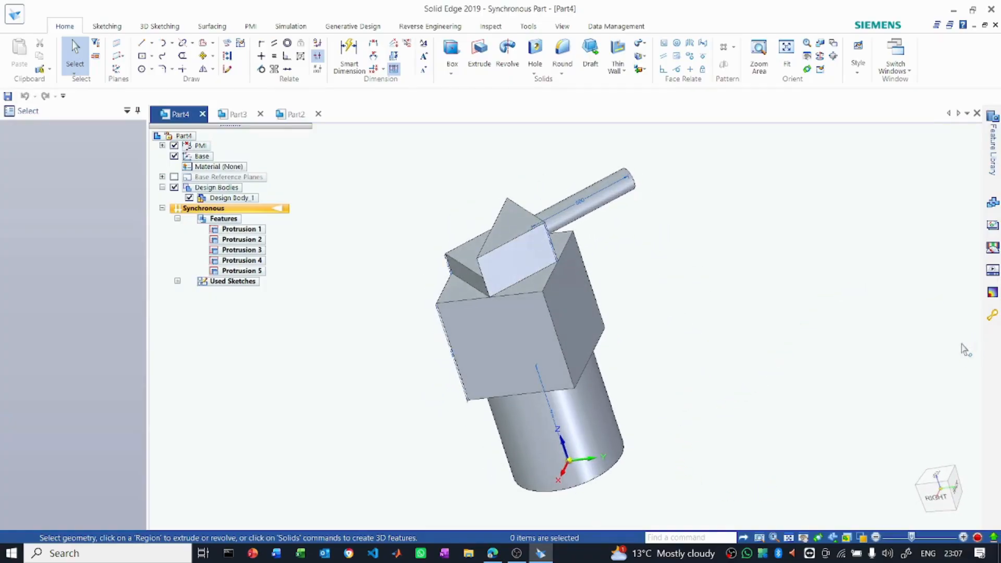
pyautogui.moveTo(631, 484); pyautogui.dragTo(781, 467, button='middle')
pyautogui.moveTo(644, 512); pyautogui.dragTo(961, 428, button='middle')
pyautogui.moveTo(675, 484); pyautogui.dragTo(728, 480, button='middle')
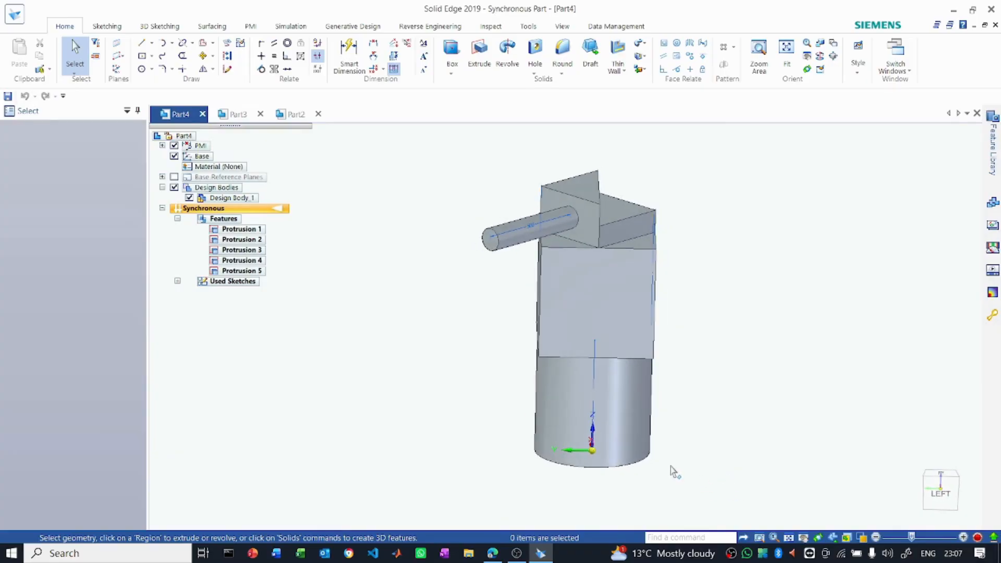
pyautogui.moveTo(739, 330); pyautogui.dragTo(734, 304, button='middle')
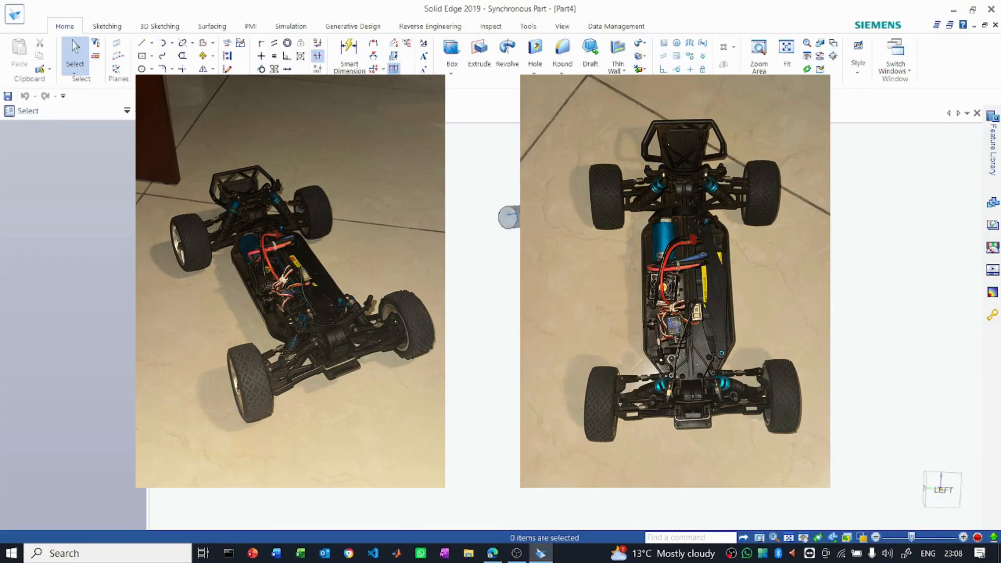